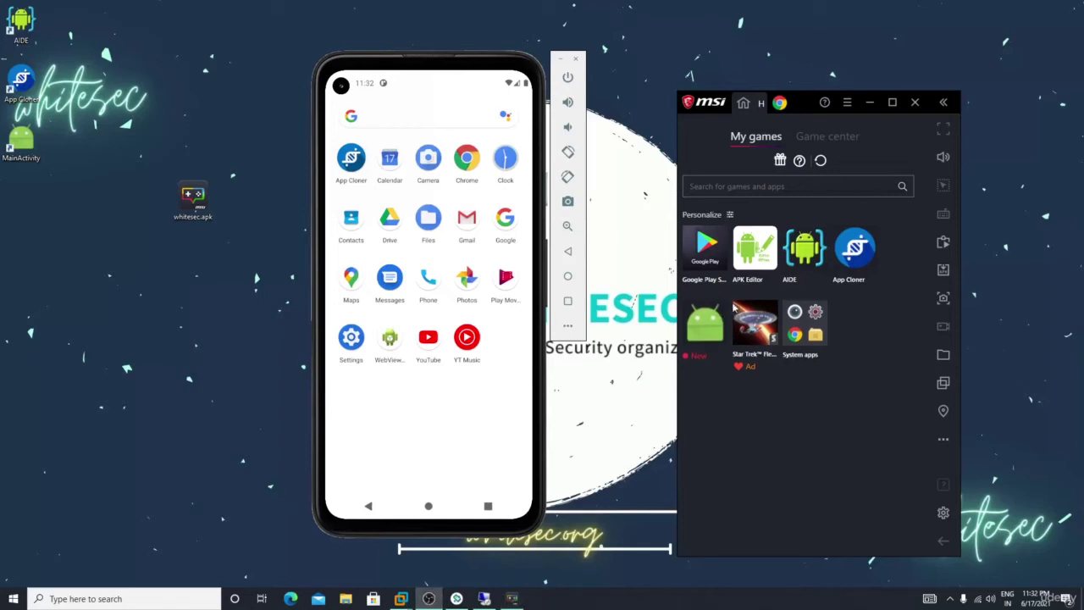
Uninstall the green 'New' app from My games and confirm its deletion.
right_click(751, 326)
left_click(751, 326)
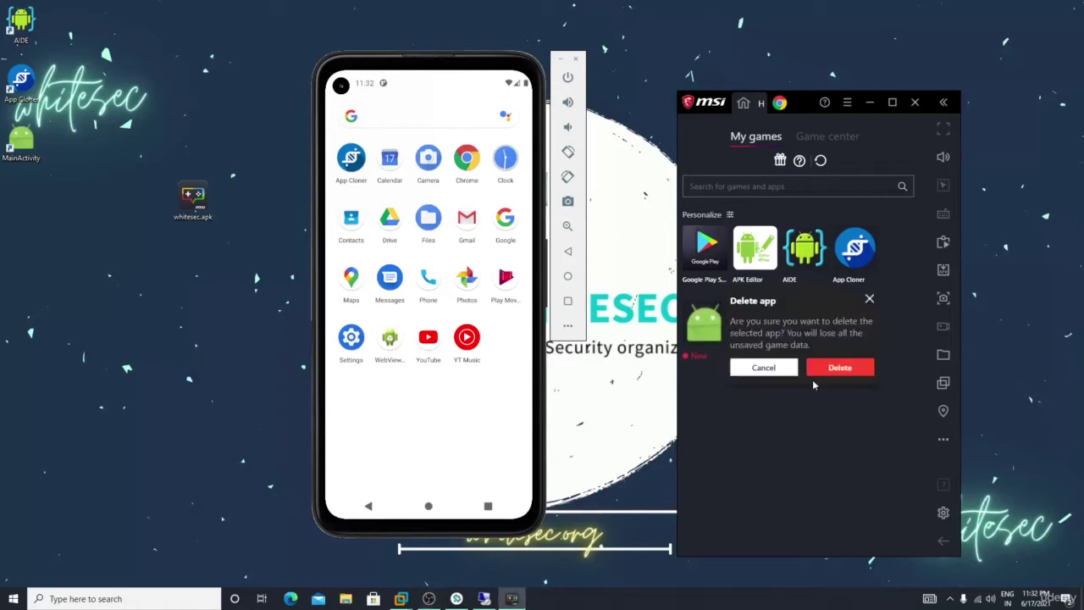
left_click(818, 370)
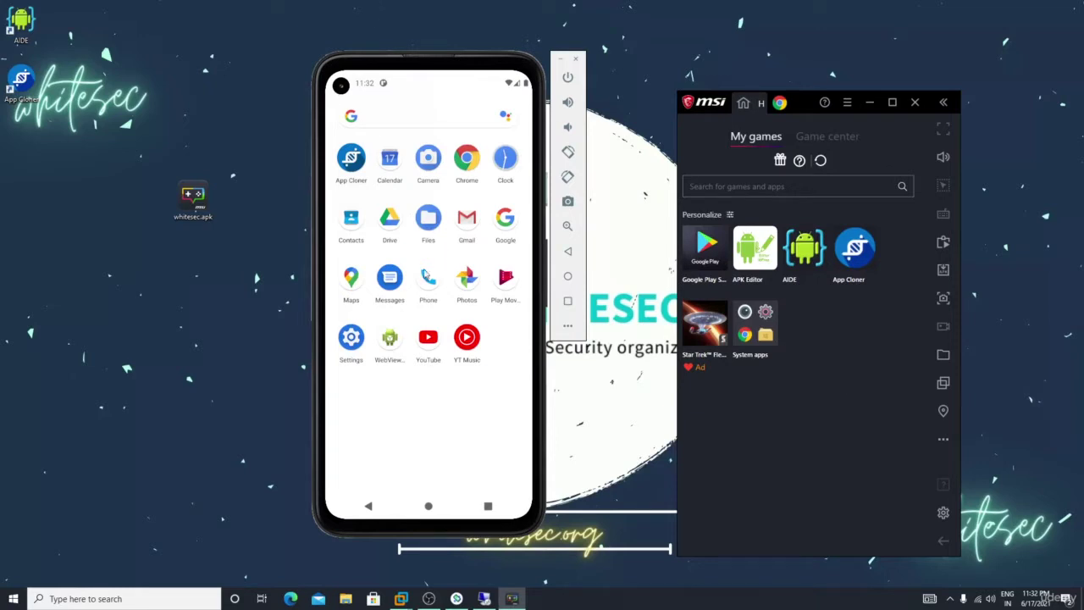
Uninstall App Cloner from the emulated phone through its App info page.
left_click(427, 278)
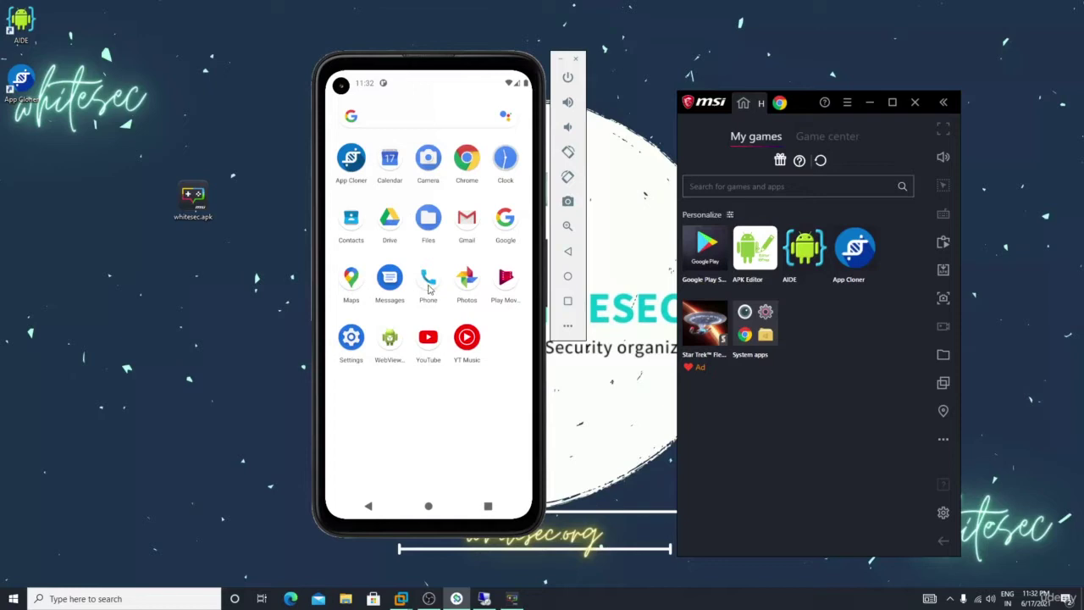
left_click(427, 506)
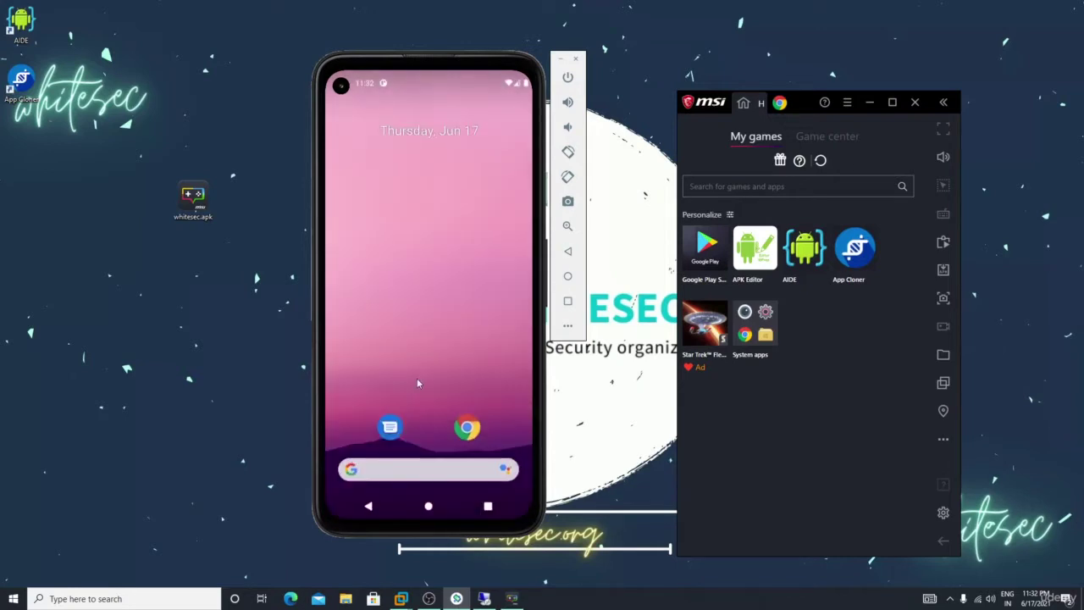
left_click_drag(417, 377, 367, 234)
left_click(355, 169)
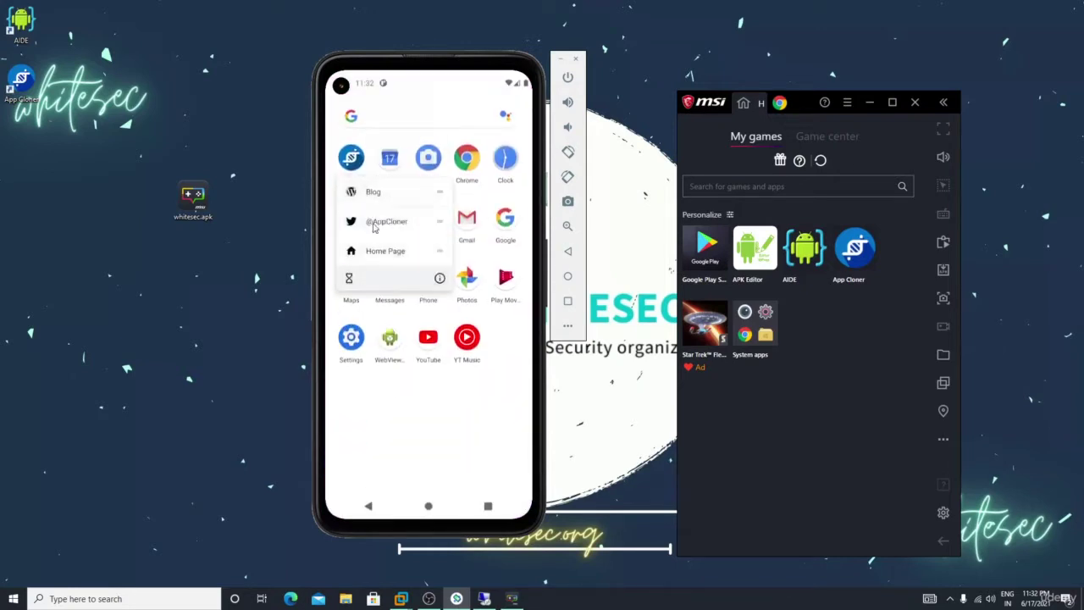
left_click(441, 279)
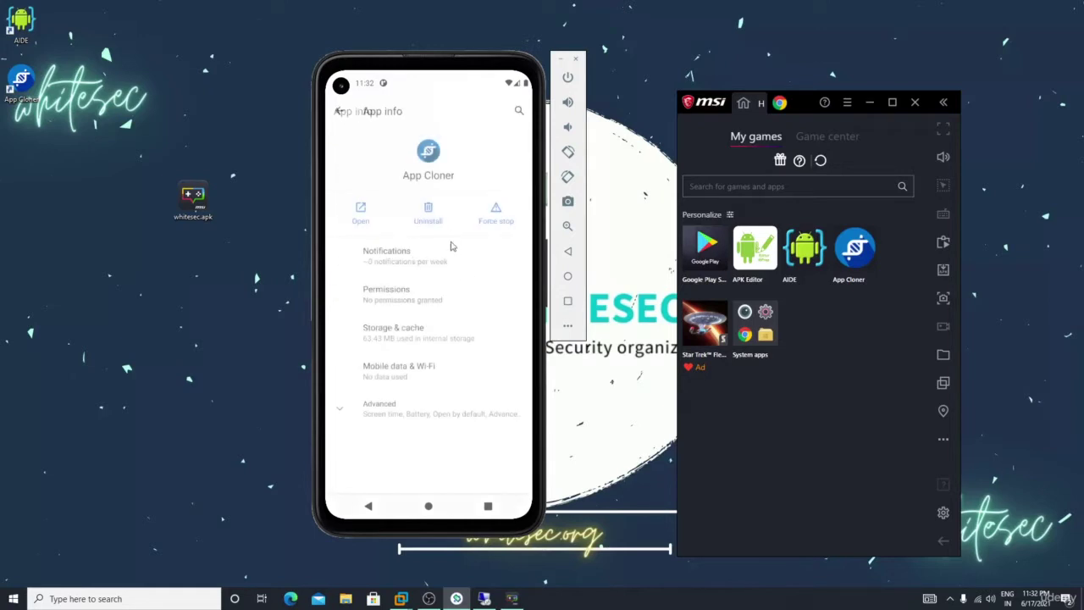
left_click(416, 222)
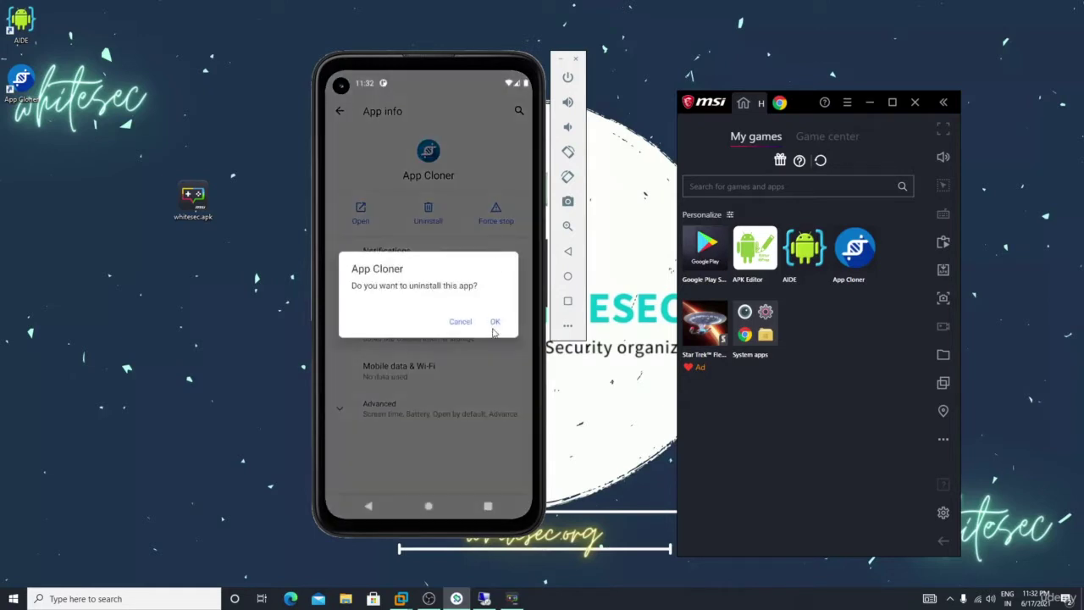
left_click(493, 325)
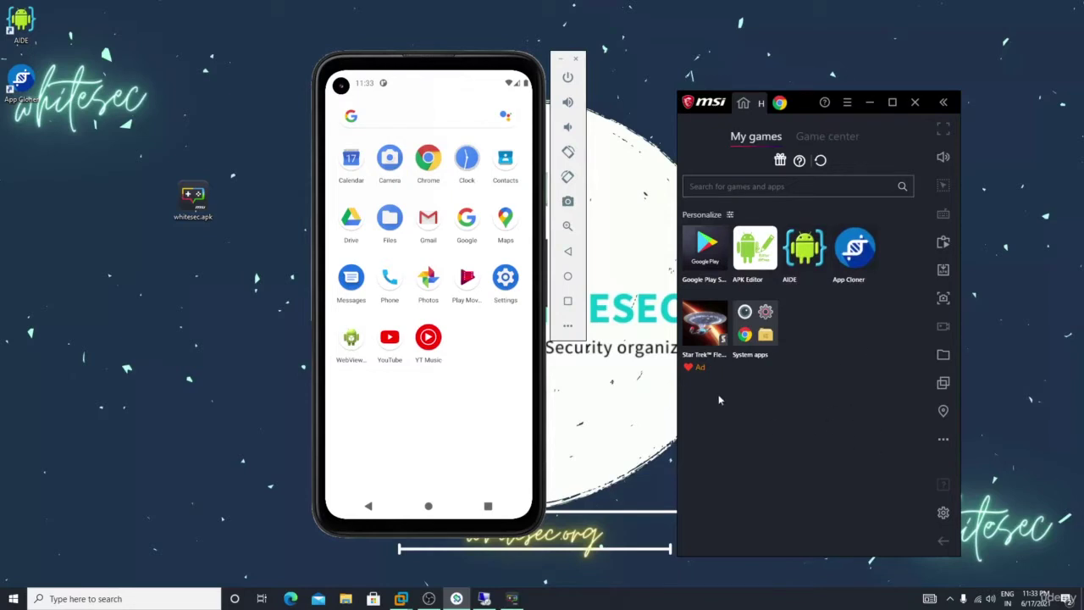
Install whitesec.apk, then open MainActivity's clone settings in App Cloner down to Modding options.
left_click_drag(171, 215, 838, 373)
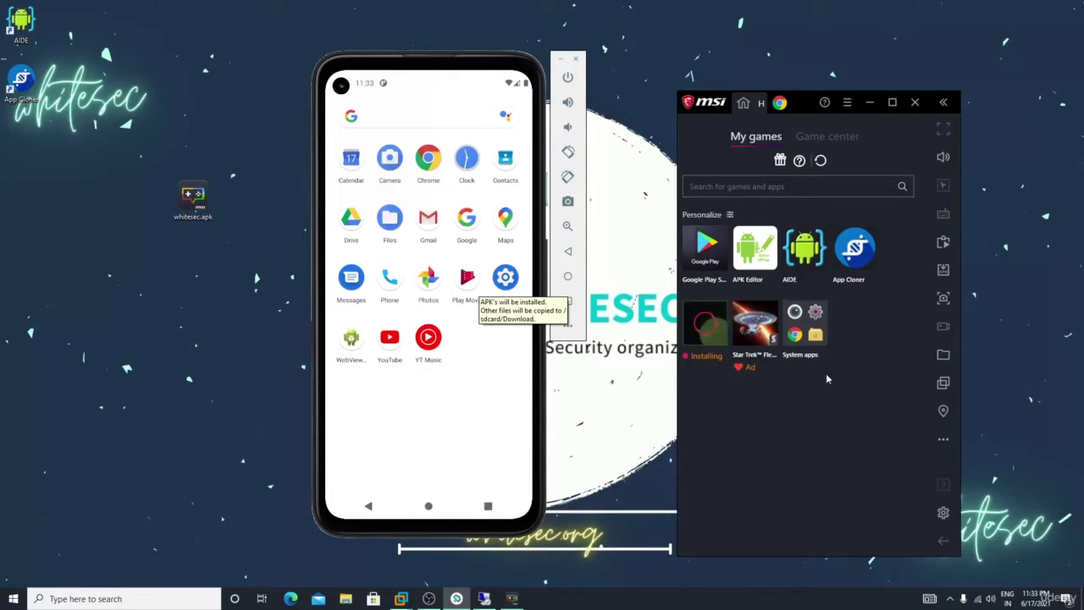
left_click(857, 278)
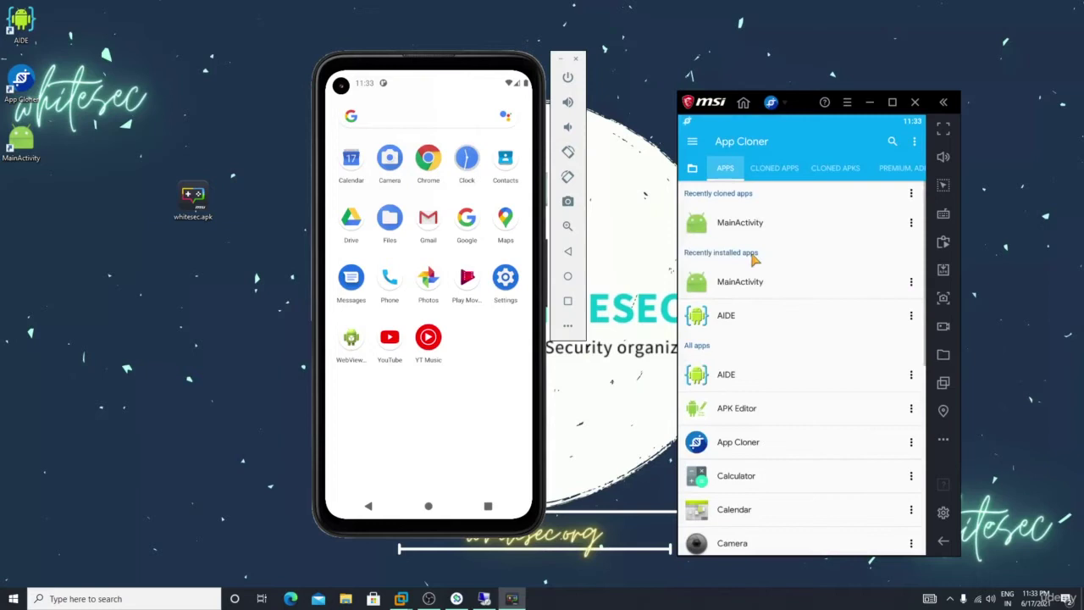
left_click(753, 235)
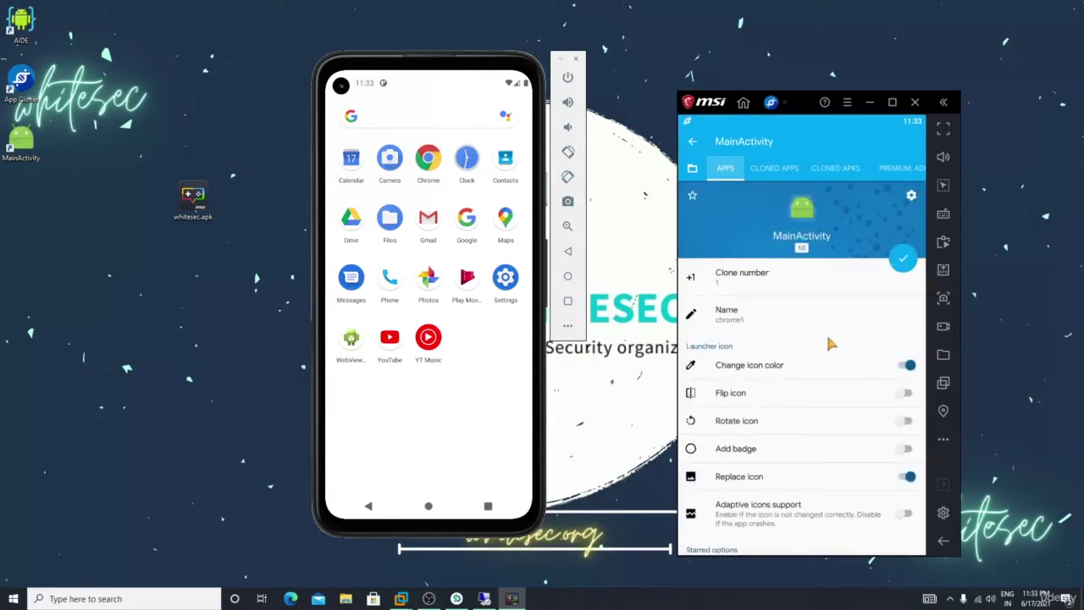
scroll(804, 345, "down", 3)
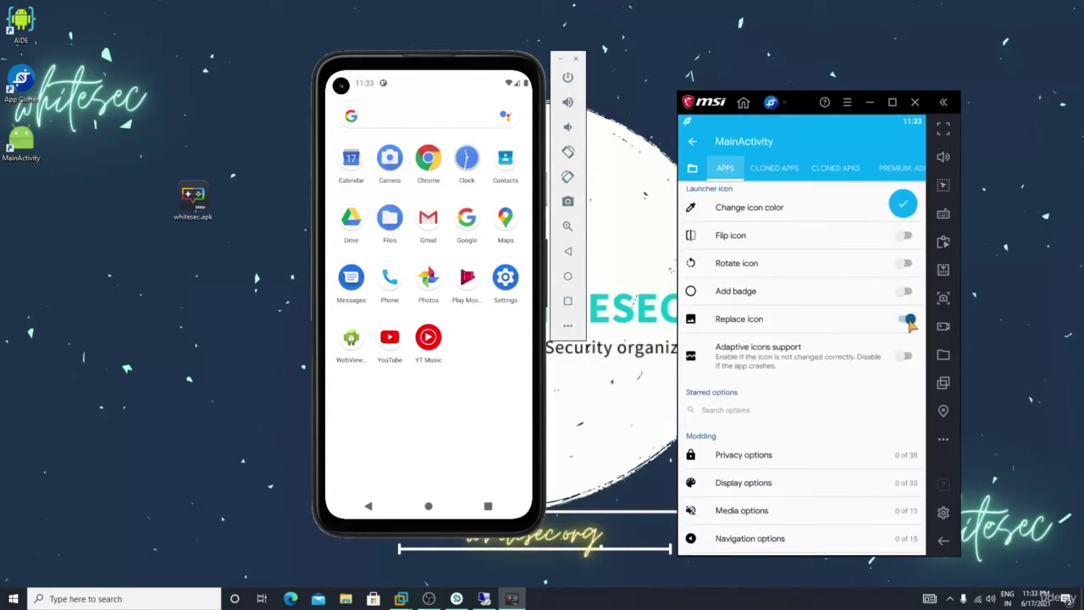
scroll(905, 347, "down", 4)
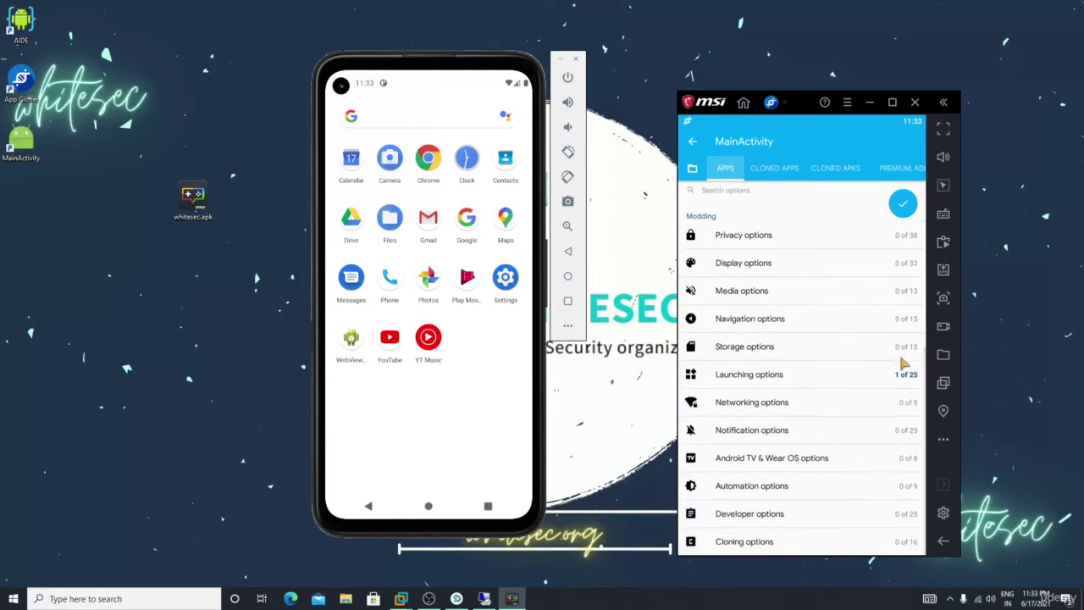
In Launching options, set the Headphones connected event action to None.
left_click(903, 374)
scroll(903, 377, "down", 5)
scroll(907, 388, "down", 3)
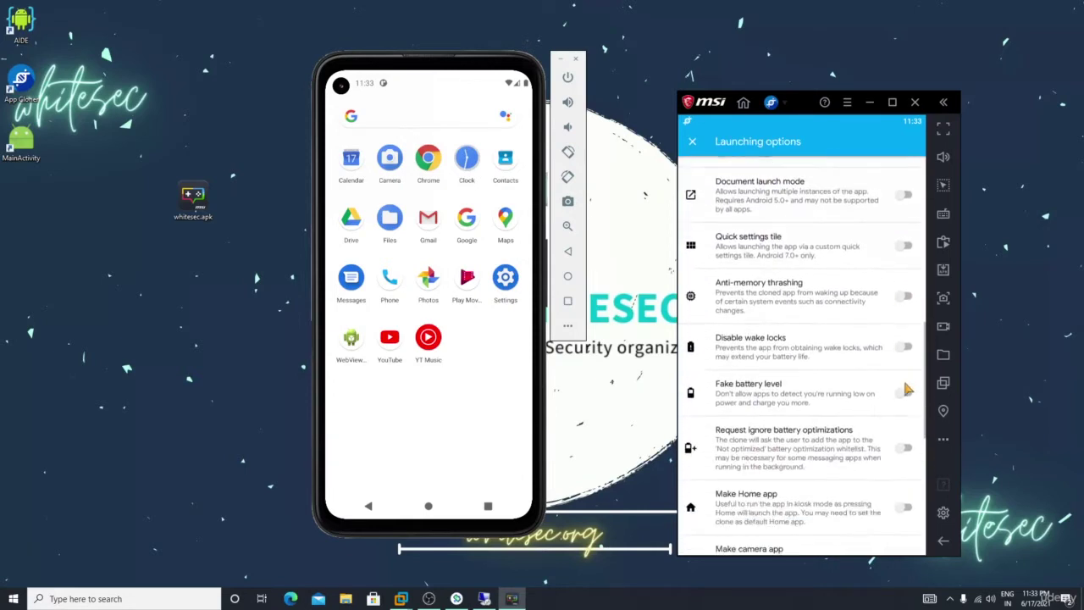
scroll(904, 399, "down", 4)
scroll(903, 406, "down", 2)
left_click(902, 412)
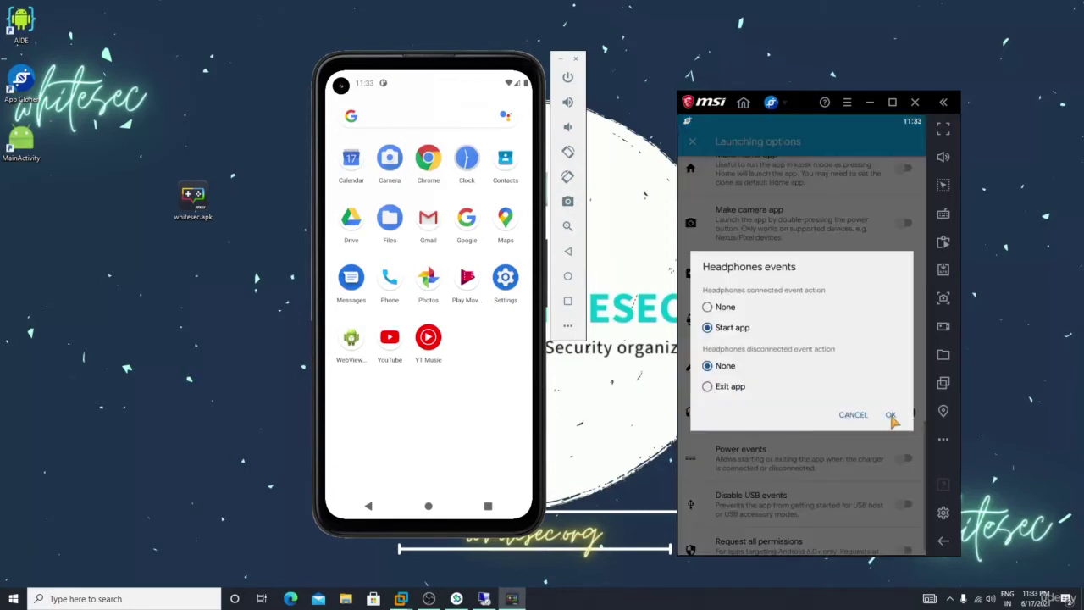
left_click(718, 308)
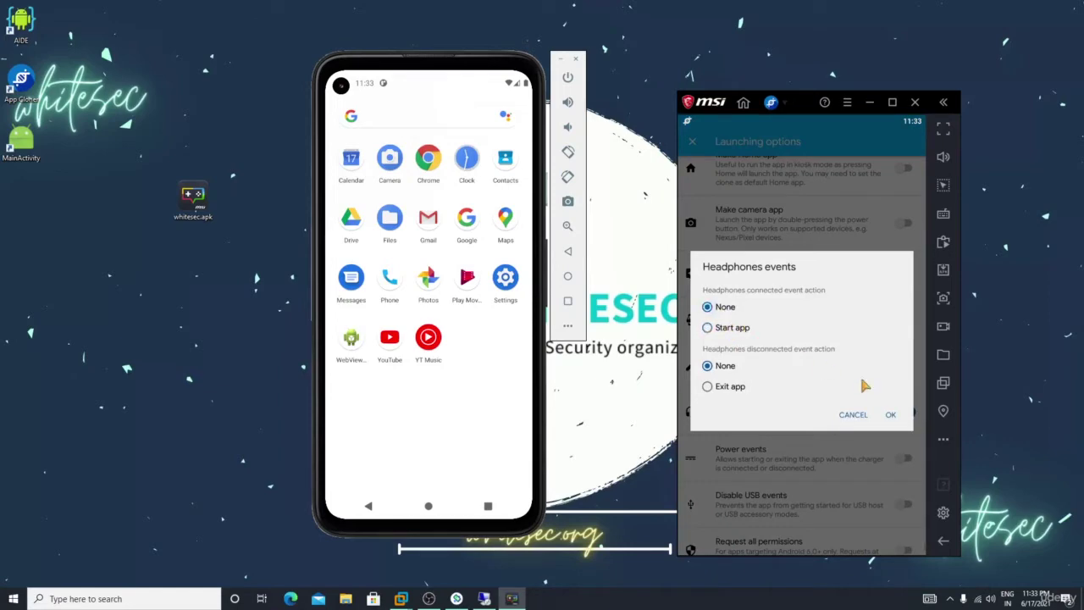
left_click(891, 415)
Scroll back up the Launching options list to the Secret dialer code entry.
scroll(840, 416, "down", 1)
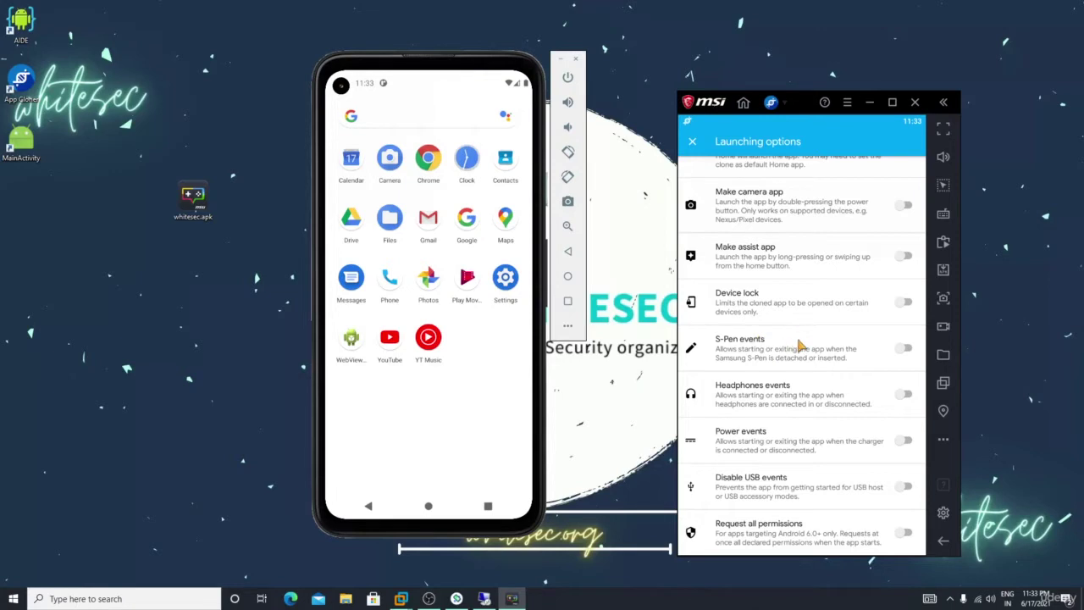
scroll(803, 347, "up", 2)
scroll(800, 347, "up", 2)
scroll(804, 350, "up", 2)
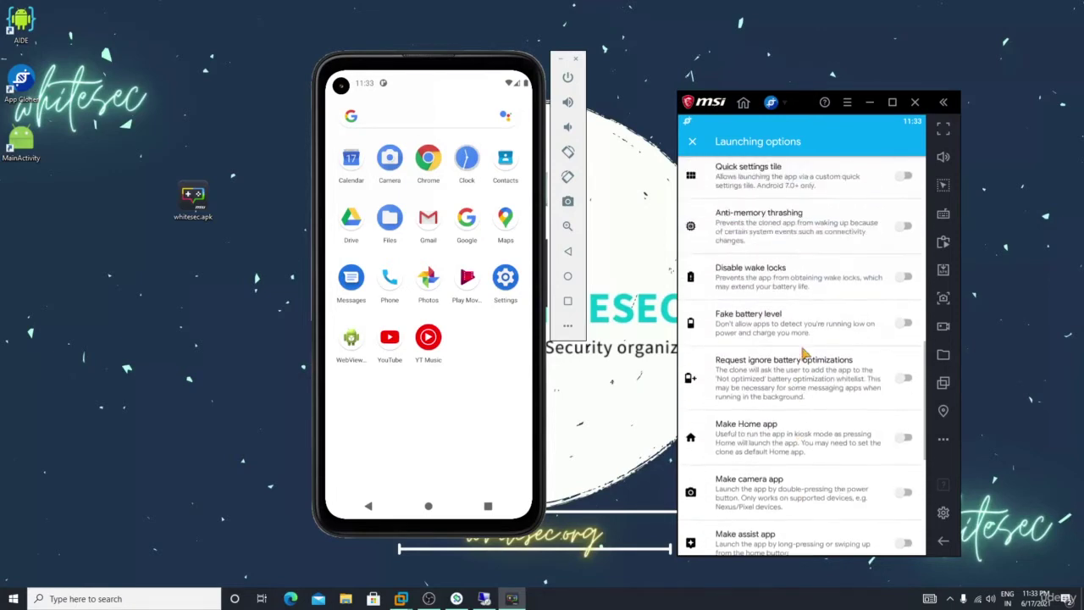
scroll(786, 412, "up", 2)
scroll(804, 398, "up", 1)
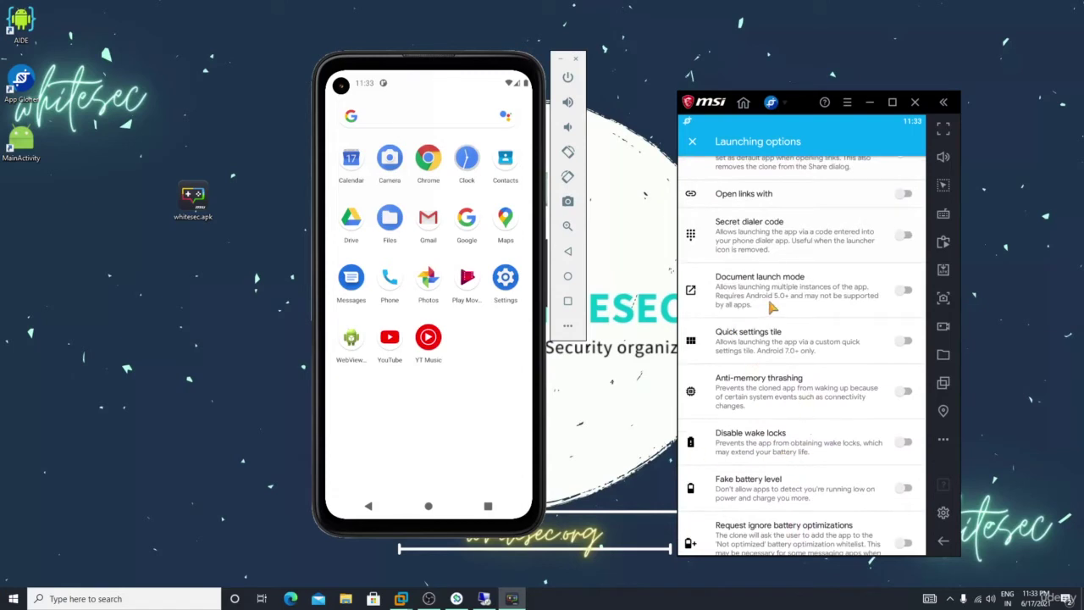
scroll(766, 311, "up", 2)
scroll(763, 315, "up", 1)
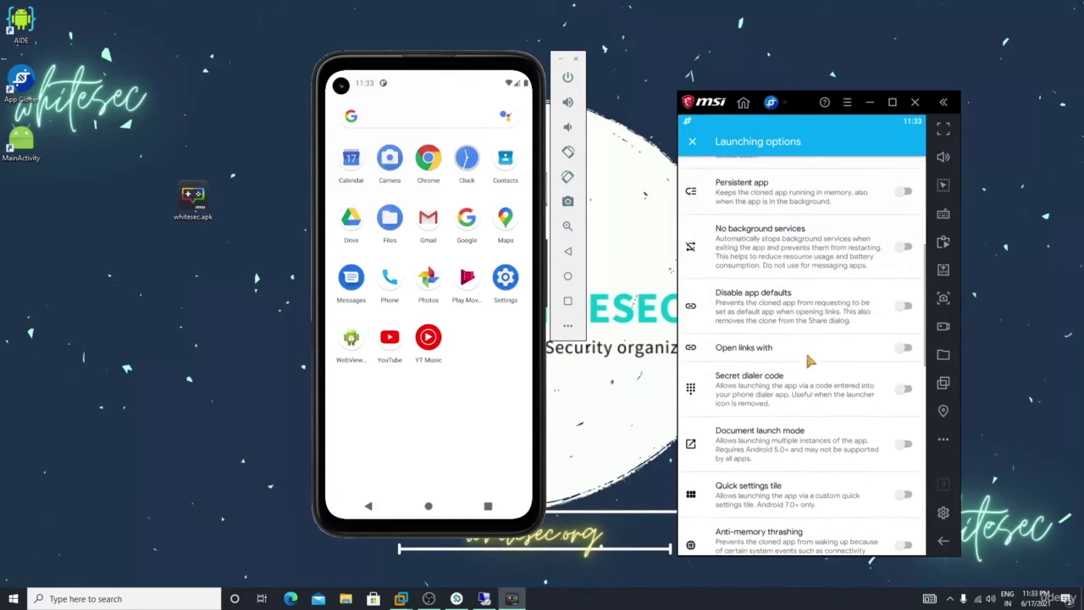
left_click(903, 353)
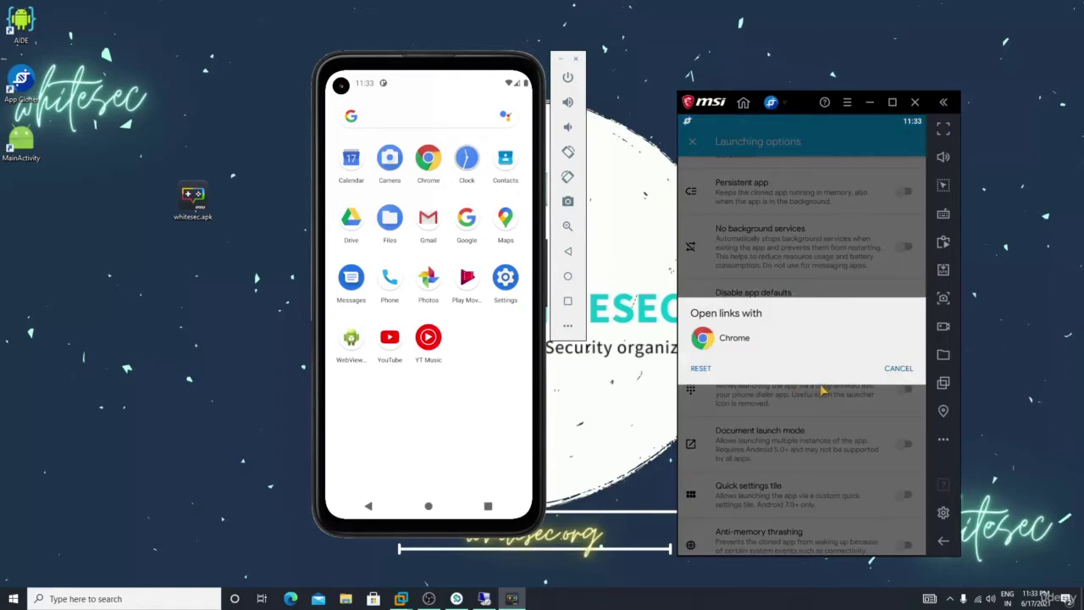
left_click(737, 341)
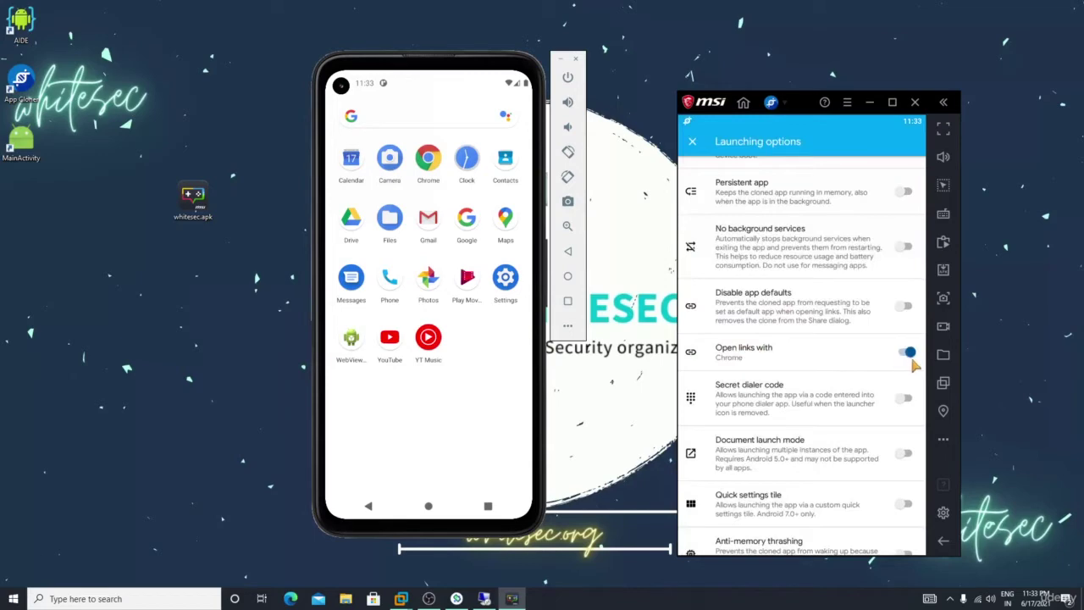
left_click(911, 355)
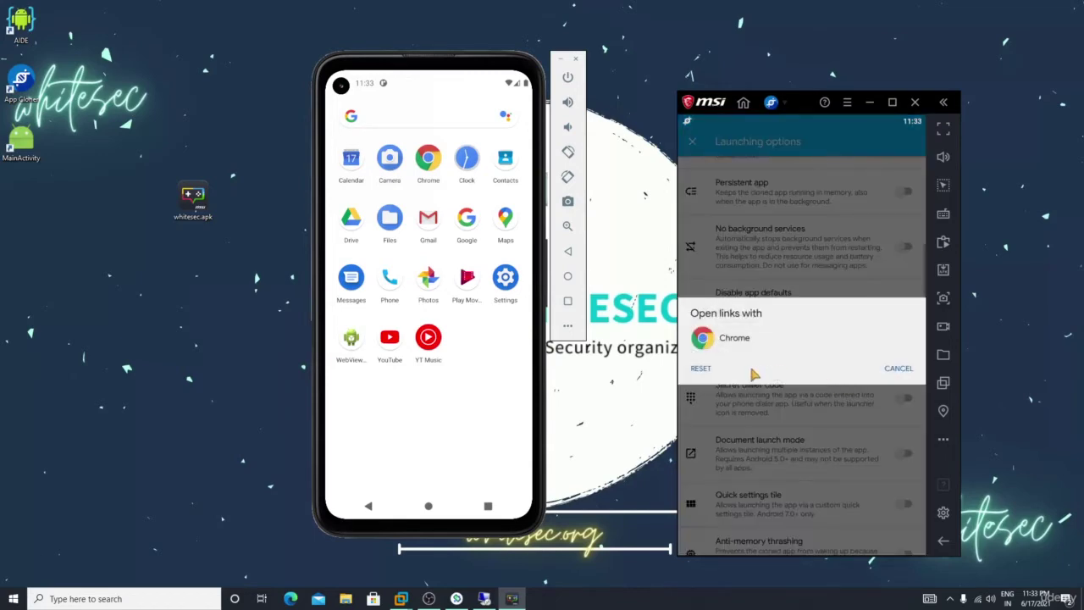
left_click(896, 372)
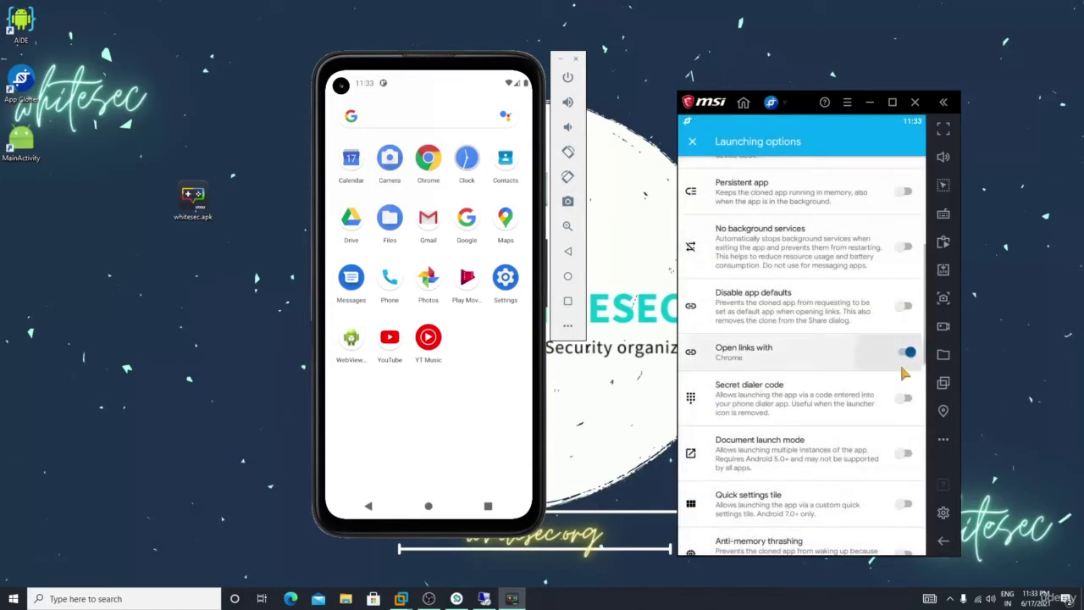
left_click(910, 360)
left_click(702, 369)
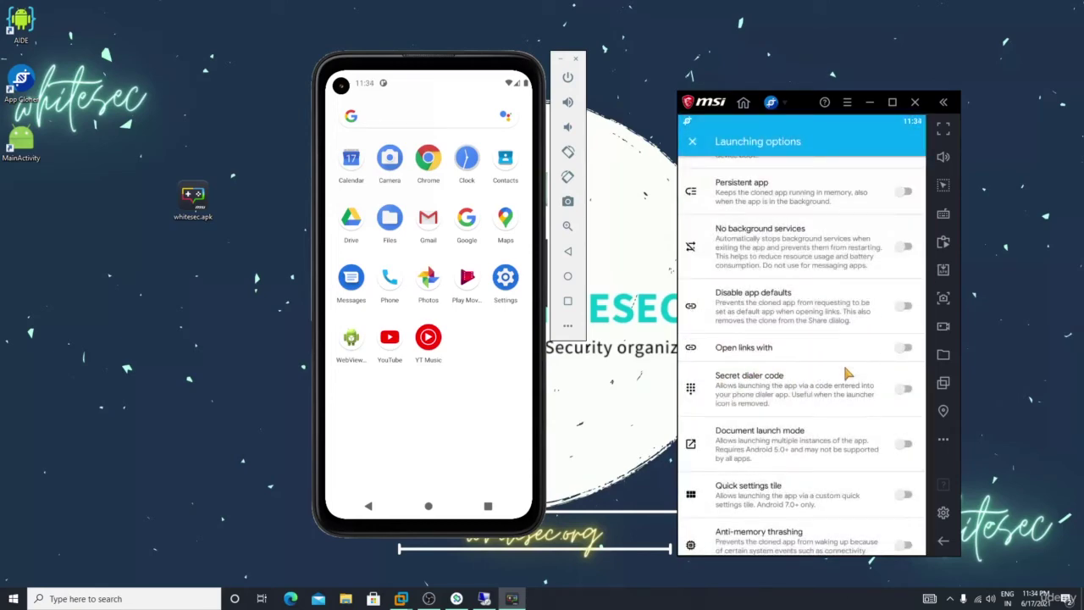
left_click(906, 352)
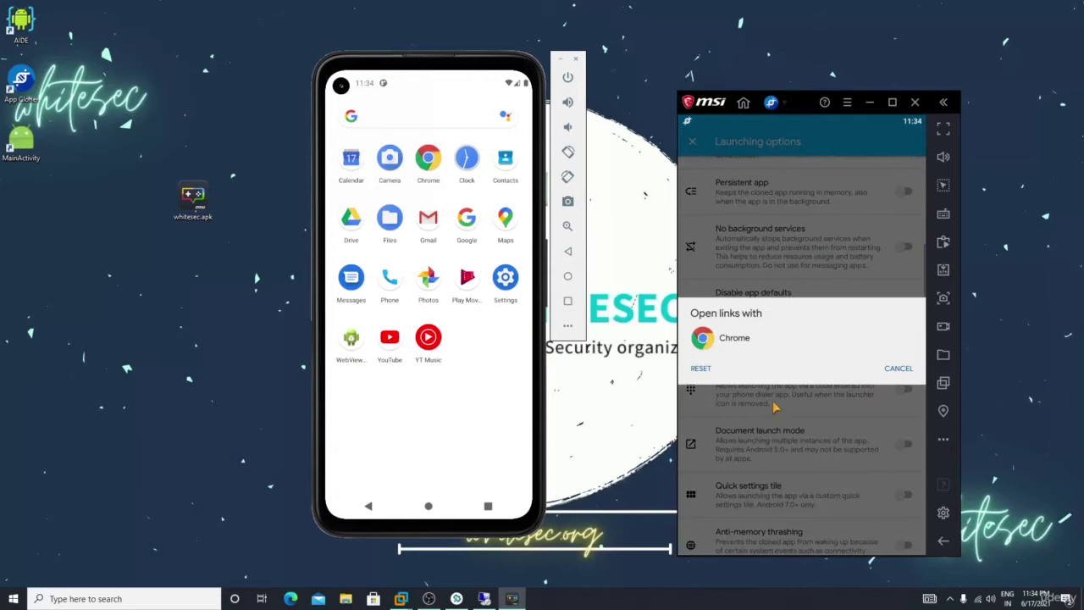
left_click(705, 370)
scroll(839, 344, "up", 3)
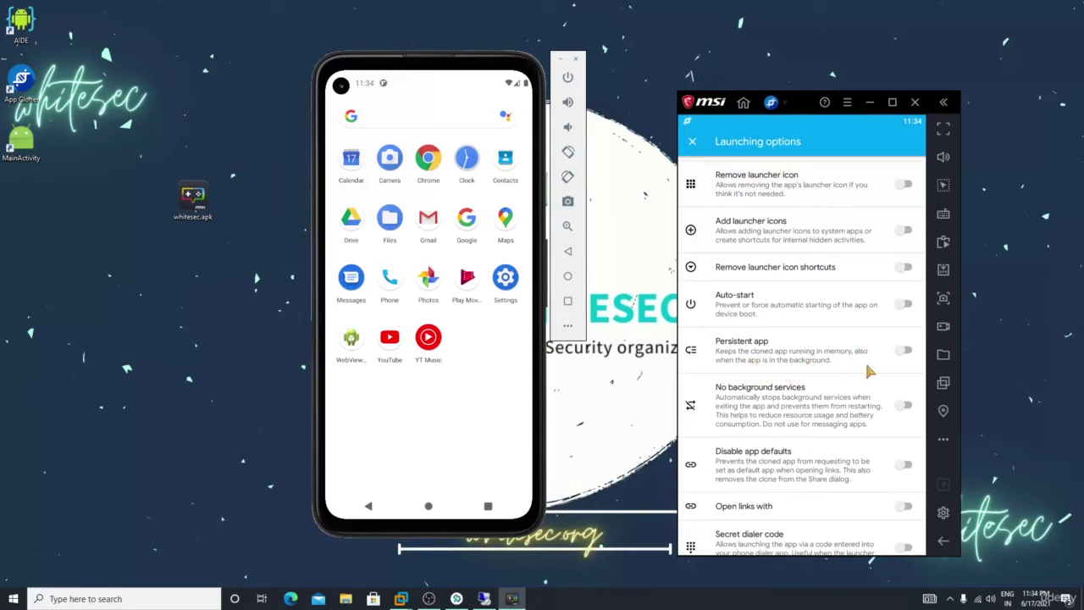
scroll(879, 364, "up", 2)
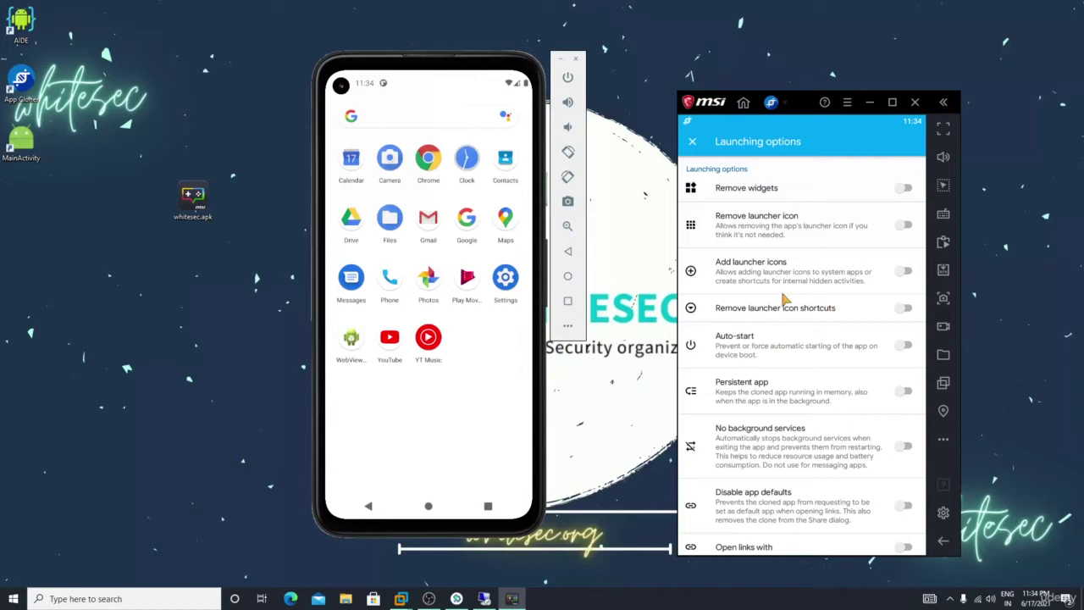
scroll(834, 313, "down", 2)
scroll(813, 347, "down", 2)
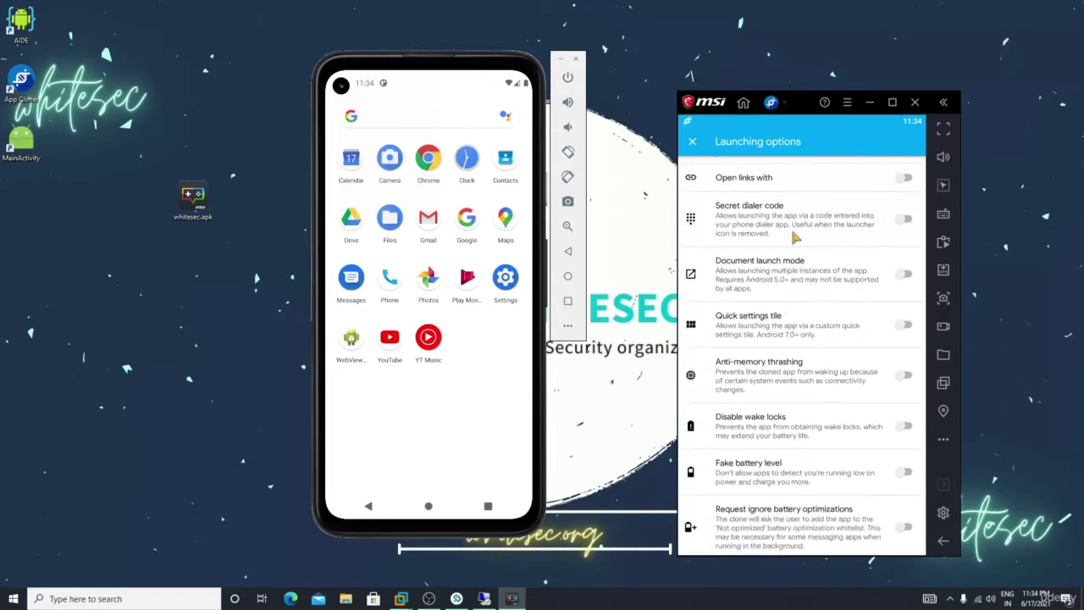
scroll(784, 235, "up", 1)
scroll(793, 307, "up", 1)
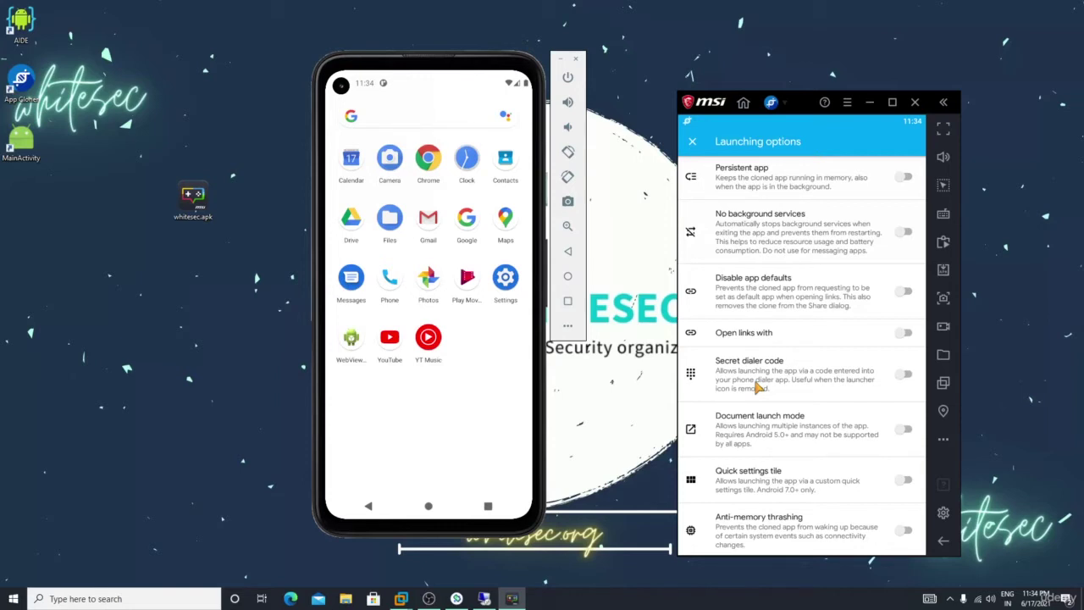
scroll(796, 377, "down", 3)
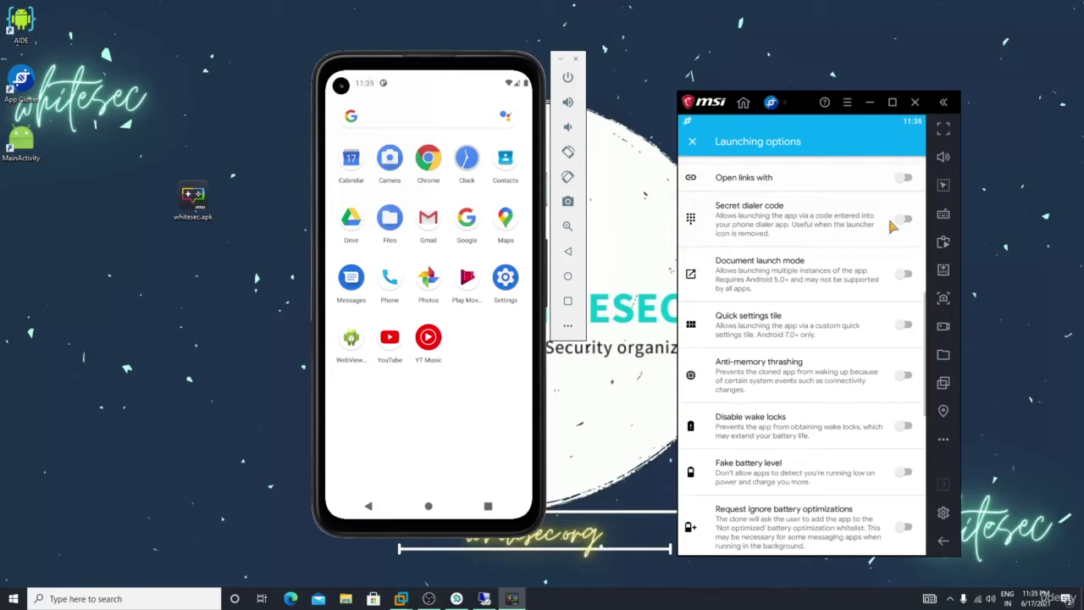
Switch on the Secret dialer code with the value 343.
left_click(894, 226)
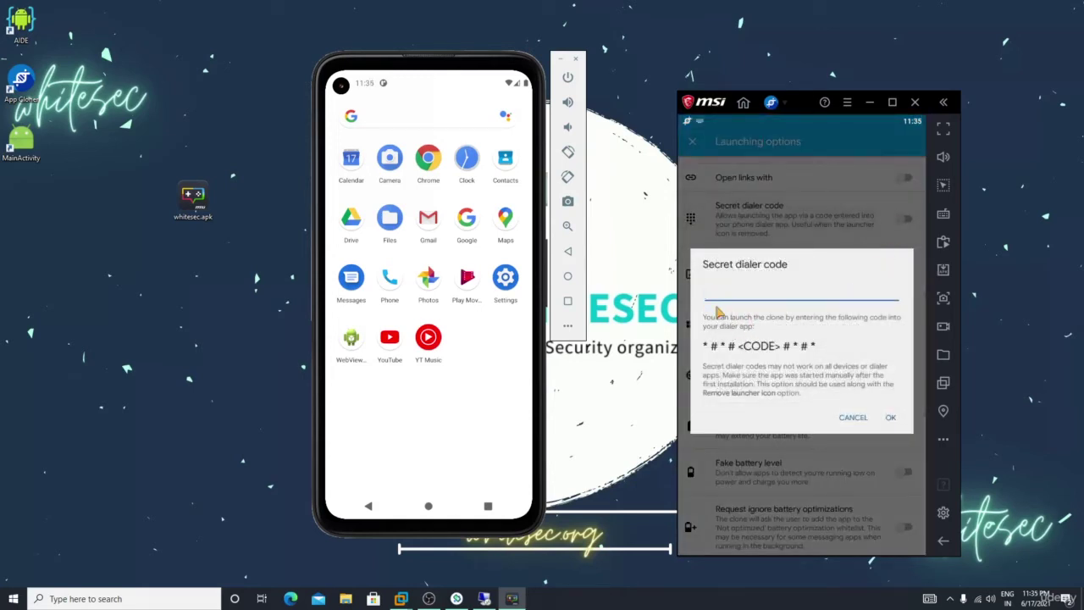
type("343")
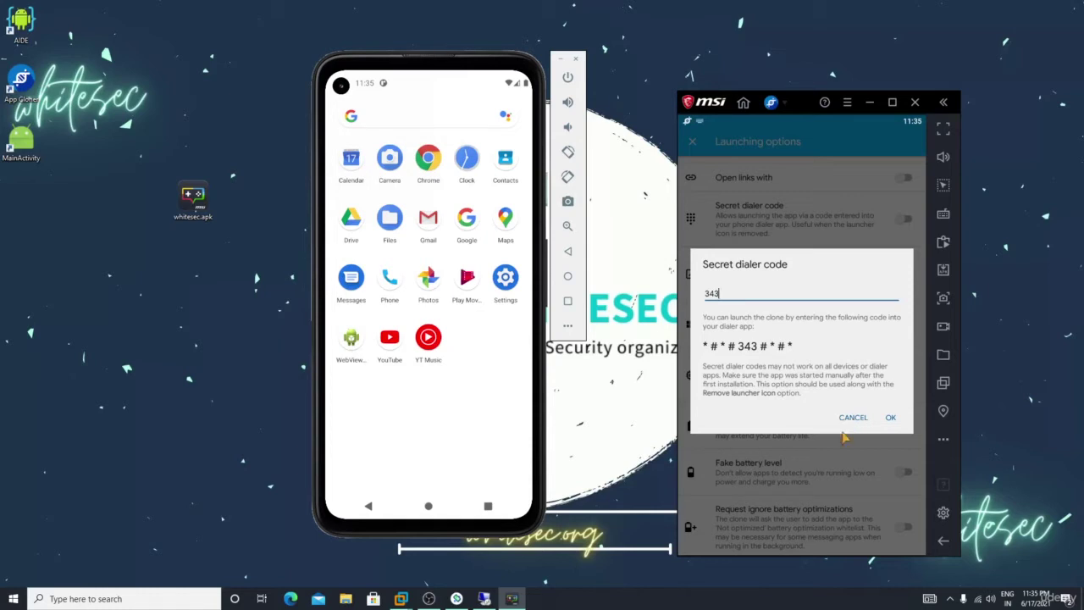
left_click(890, 416)
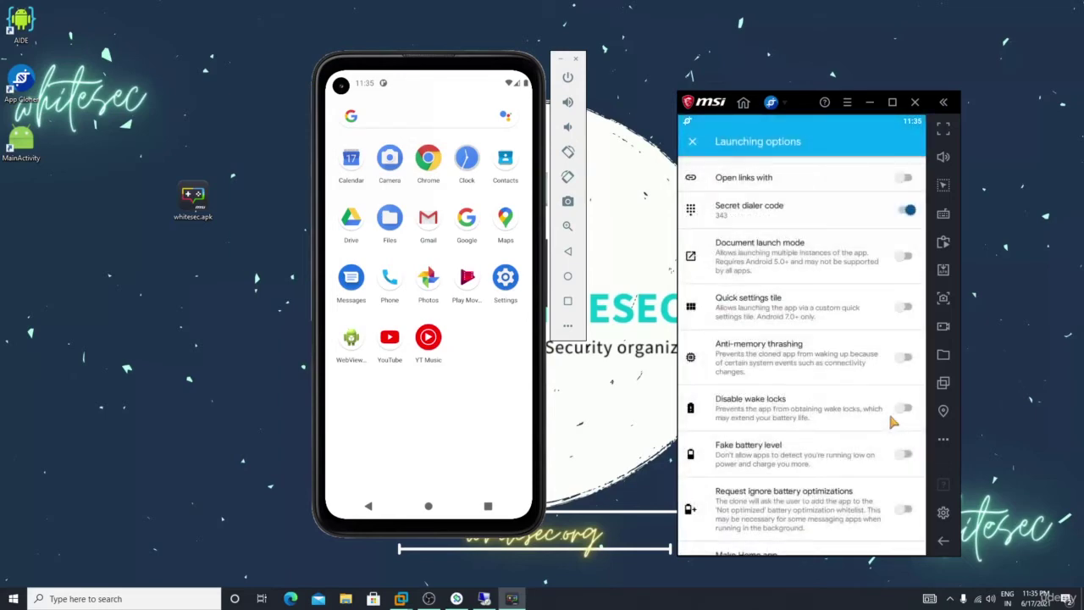
Enable Change icon color and set the launcher icon hue to 124 (blue).
scroll(852, 344, "up", 2)
scroll(871, 290, "up", 5)
scroll(871, 291, "up", 2)
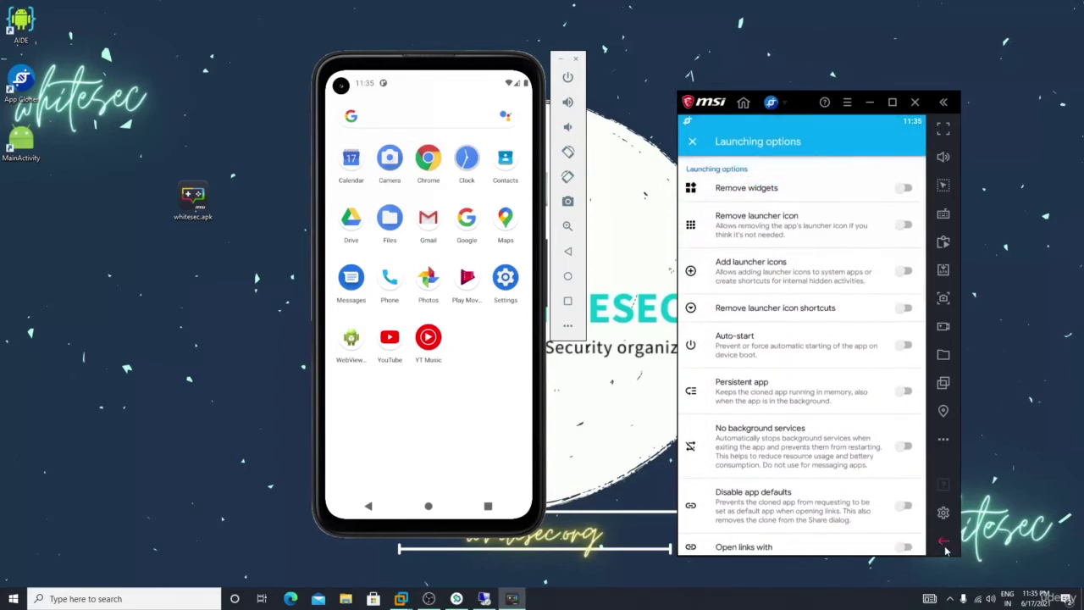
key("Escape")
scroll(833, 387, "up", 3)
scroll(847, 372, "up", 2)
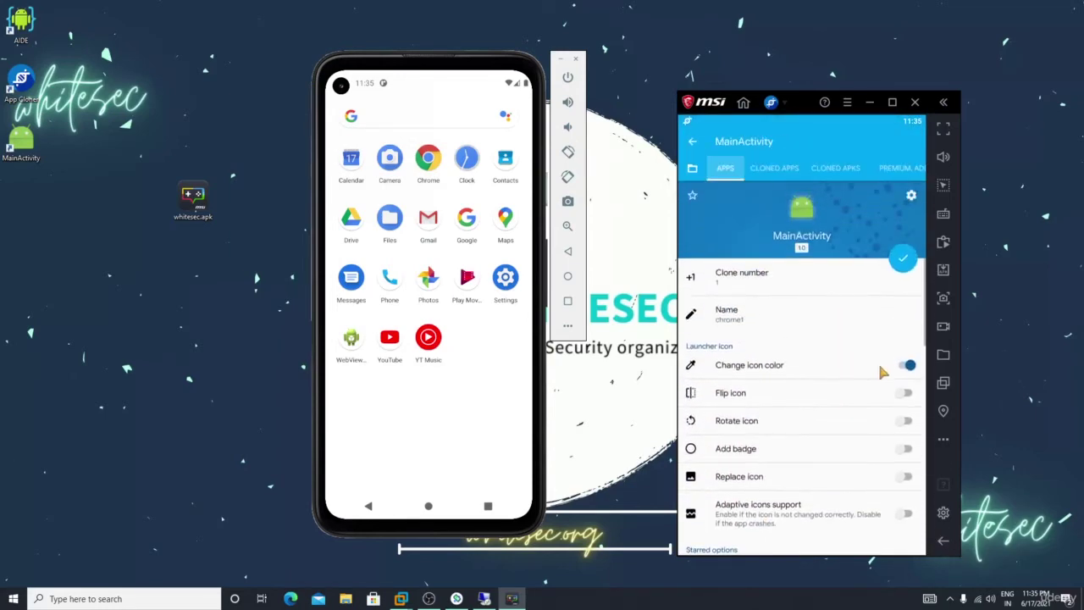
left_click(907, 366)
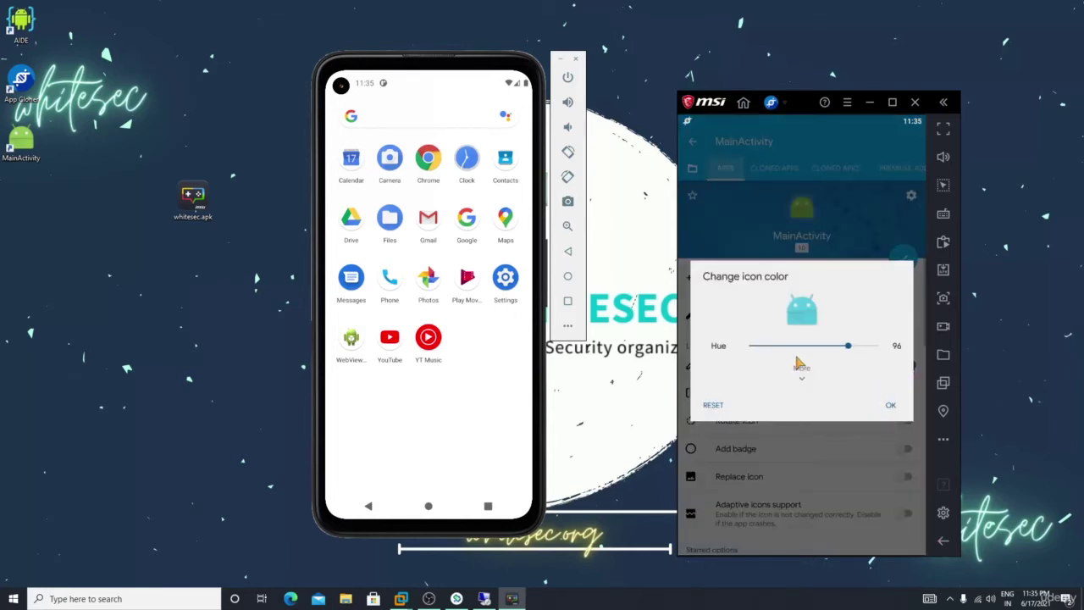
left_click_drag(794, 348, 749, 347)
left_click_drag(881, 346, 859, 347)
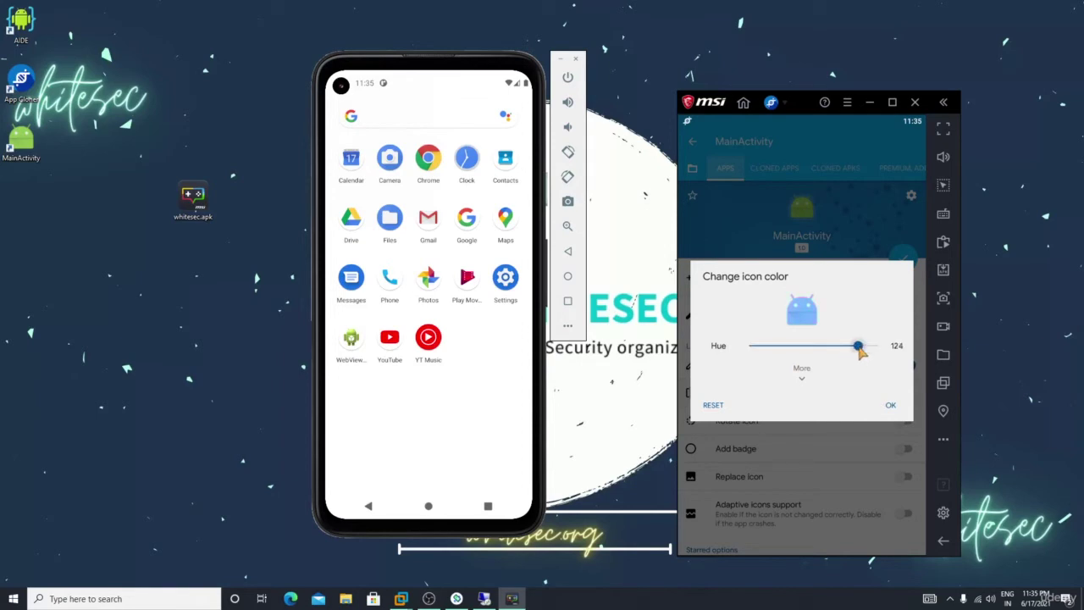
left_click(891, 405)
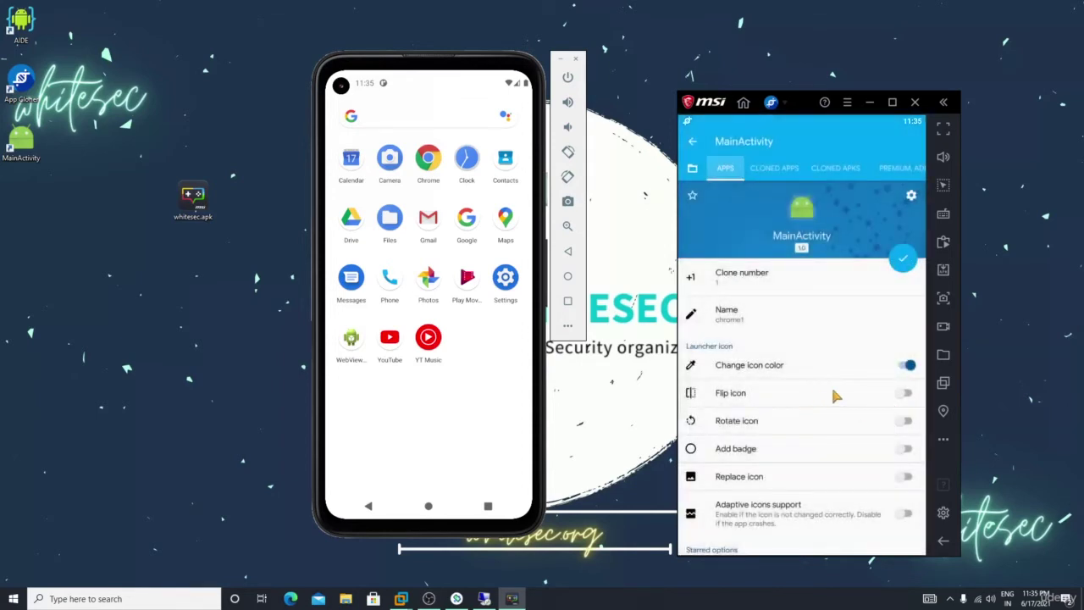
Scroll the clone options list to bring the Name setting into view.
scroll(847, 398, "down", 2)
scroll(859, 400, "down", 2)
scroll(859, 406, "down", 2)
scroll(857, 415, "down", 2)
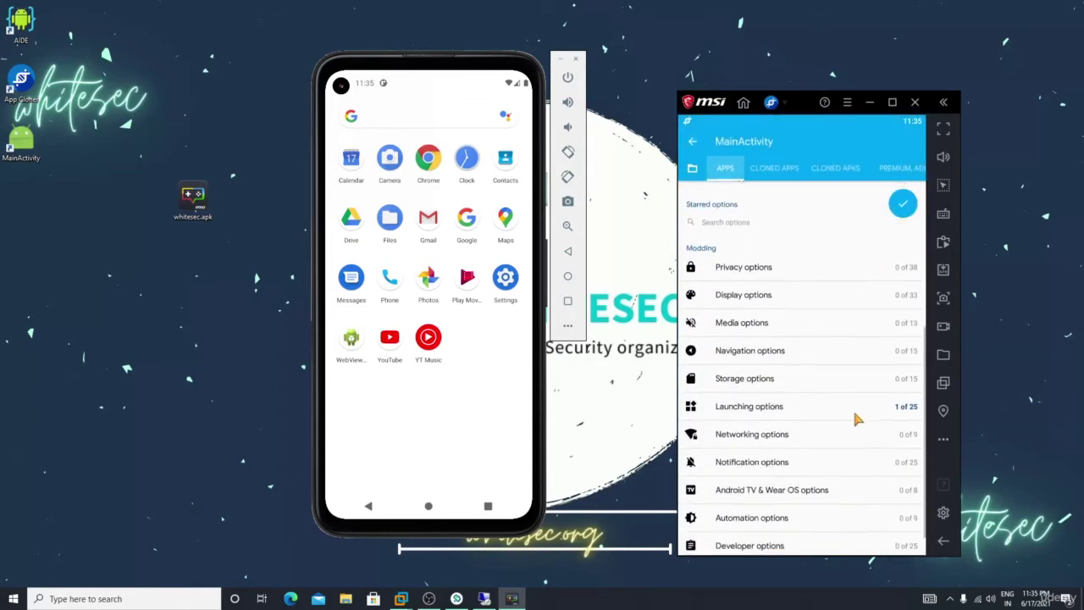
scroll(872, 415, "down", 1)
scroll(813, 355, "up", 4)
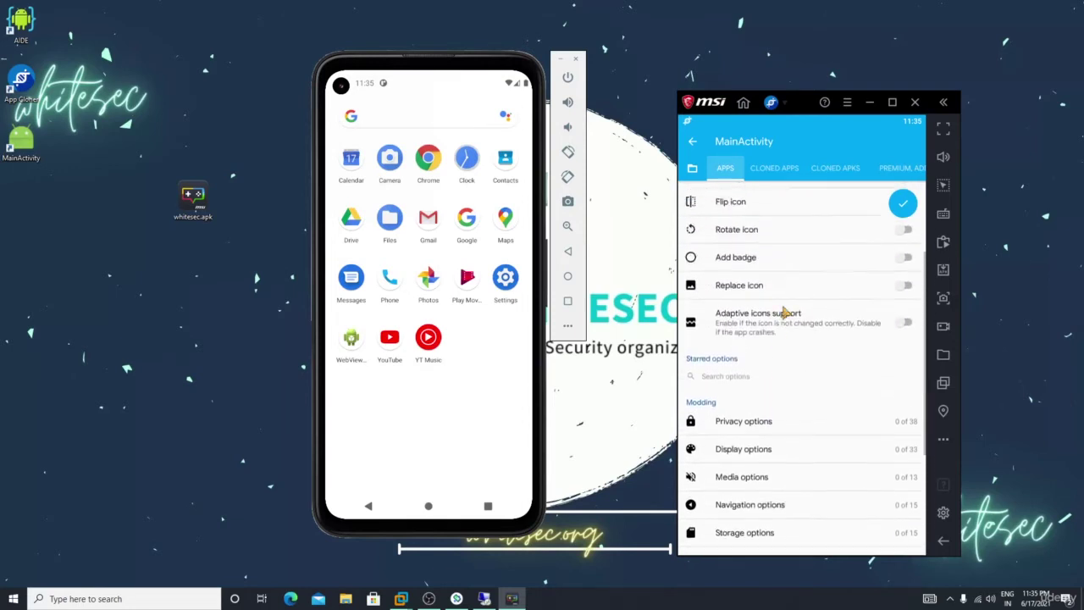
scroll(775, 296, "up", 3)
Rename the clone from chrome1 to dail.
left_click(760, 317)
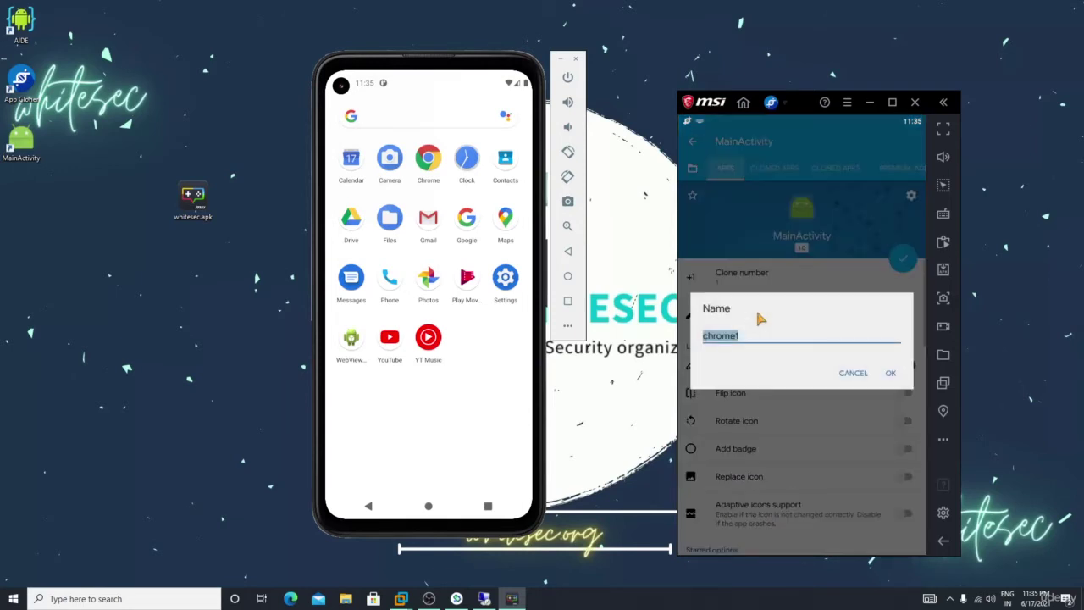
key("BackSpace")
type("dail")
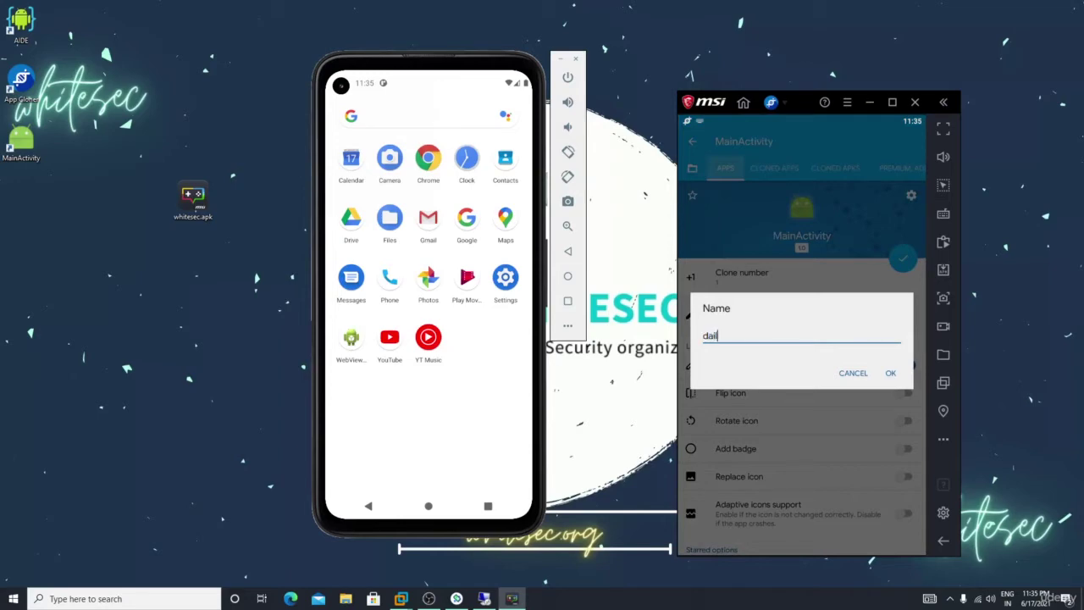
left_click(891, 373)
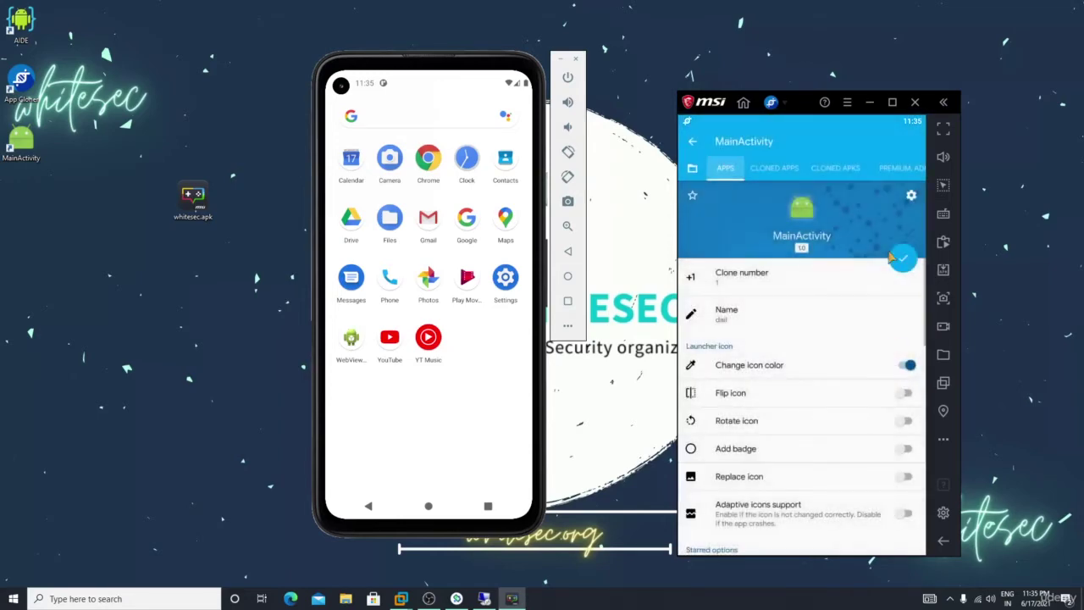
Build the dail clone, accepting the warning and dismissing the App cloned message.
left_click(901, 258)
left_click(901, 451)
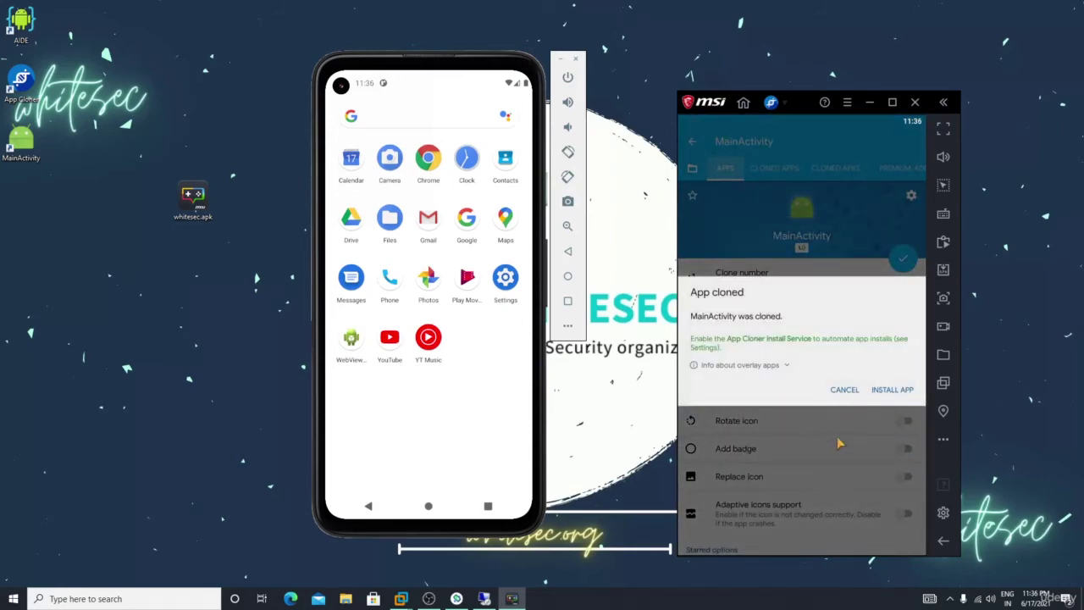
left_click(843, 389)
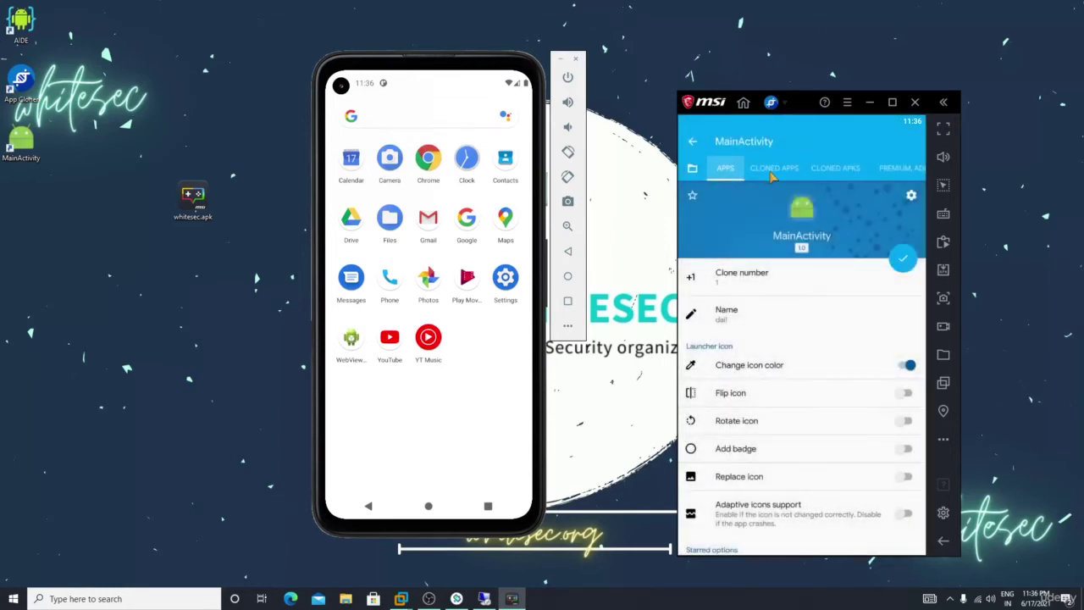
From Cloned APKs, save the dail clone as dail-1.0.apk to /storage/emulated/0.
left_click(772, 169)
left_click(834, 171)
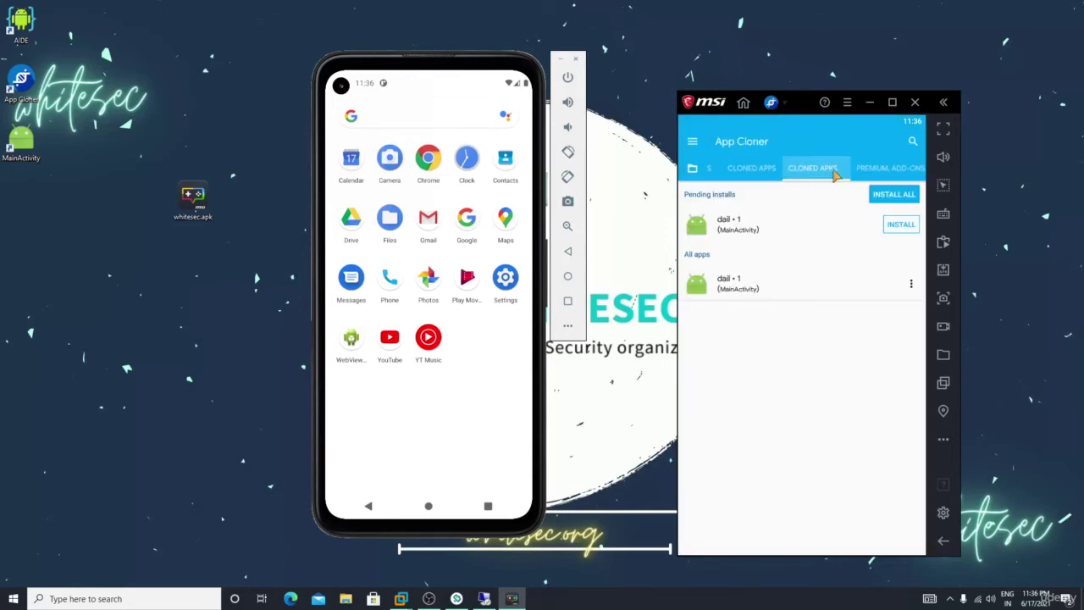
left_click(749, 228)
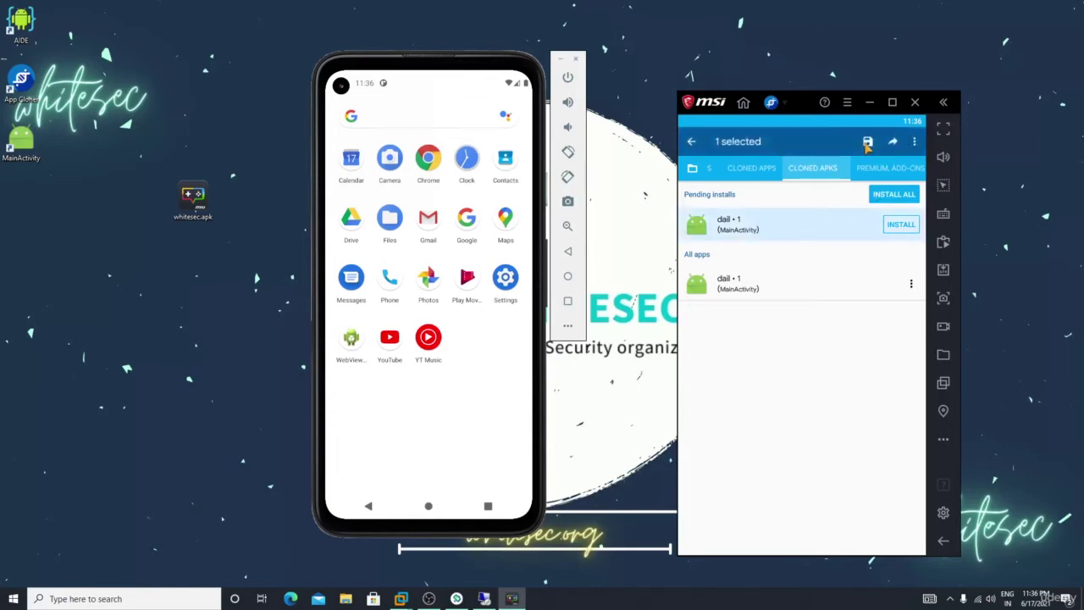
left_click(867, 143)
scroll(781, 293, "down", 2)
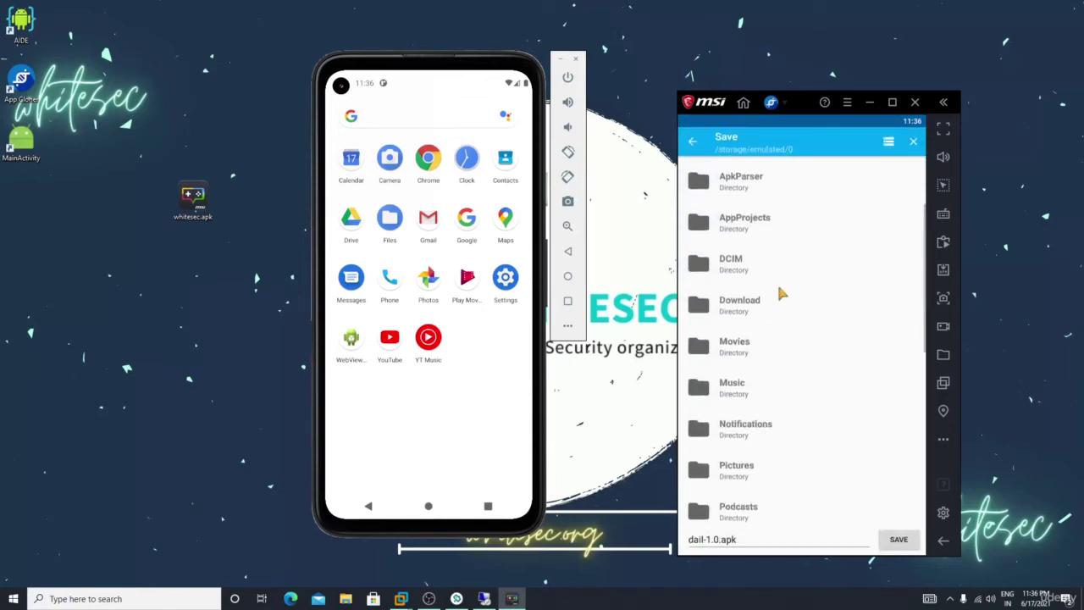
scroll(784, 293, "down", 2)
scroll(786, 291, "down", 3)
scroll(786, 292, "down", 2)
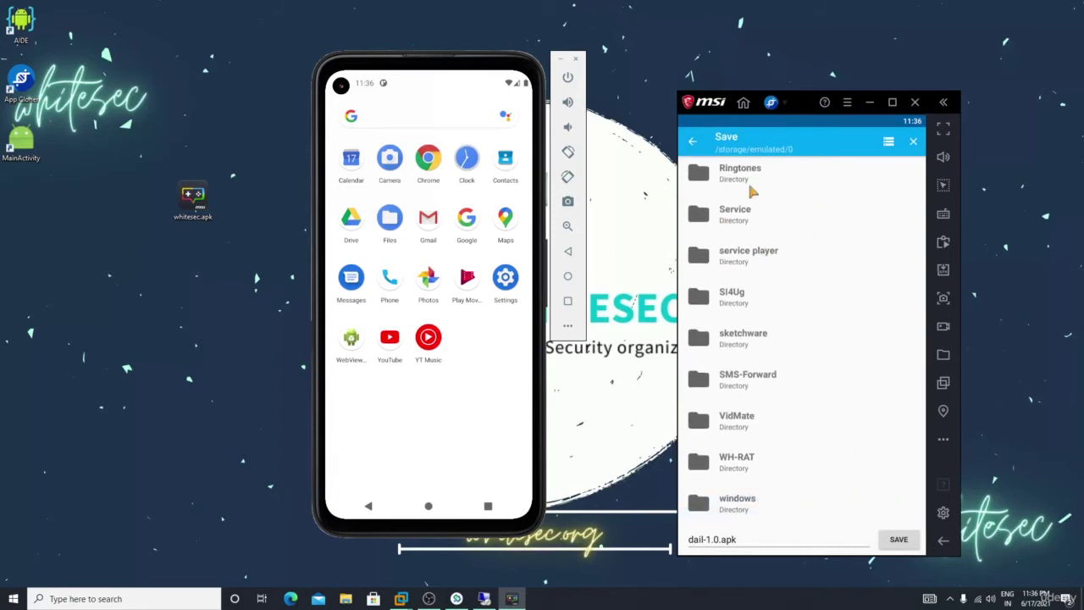
left_click(891, 546)
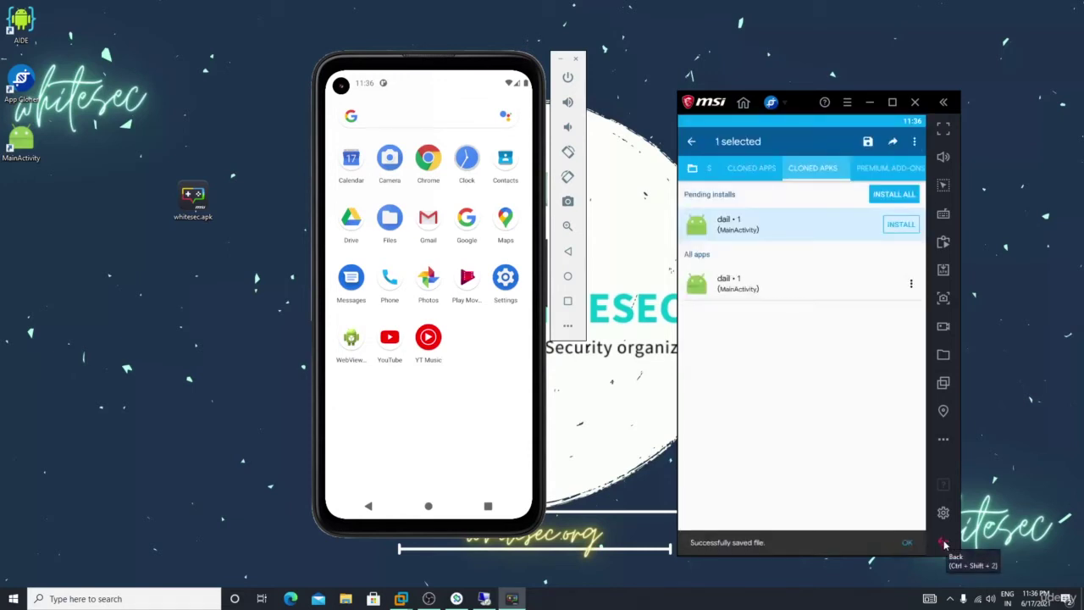
Open Media Manager from System apps and select dail-1.0.apk in device storage.
left_click(745, 103)
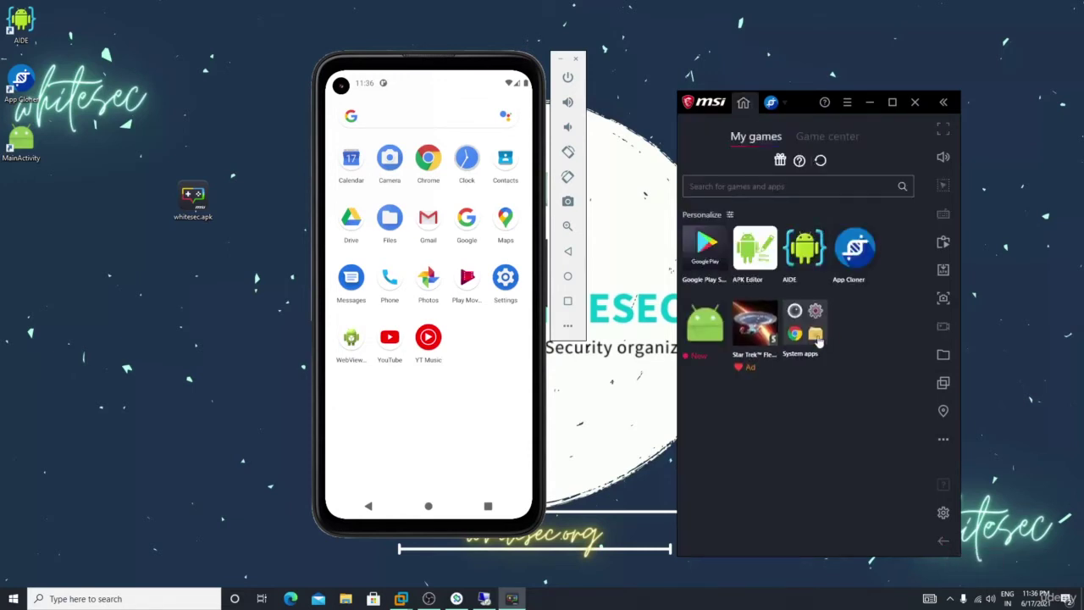
left_click(754, 320)
left_click(733, 365)
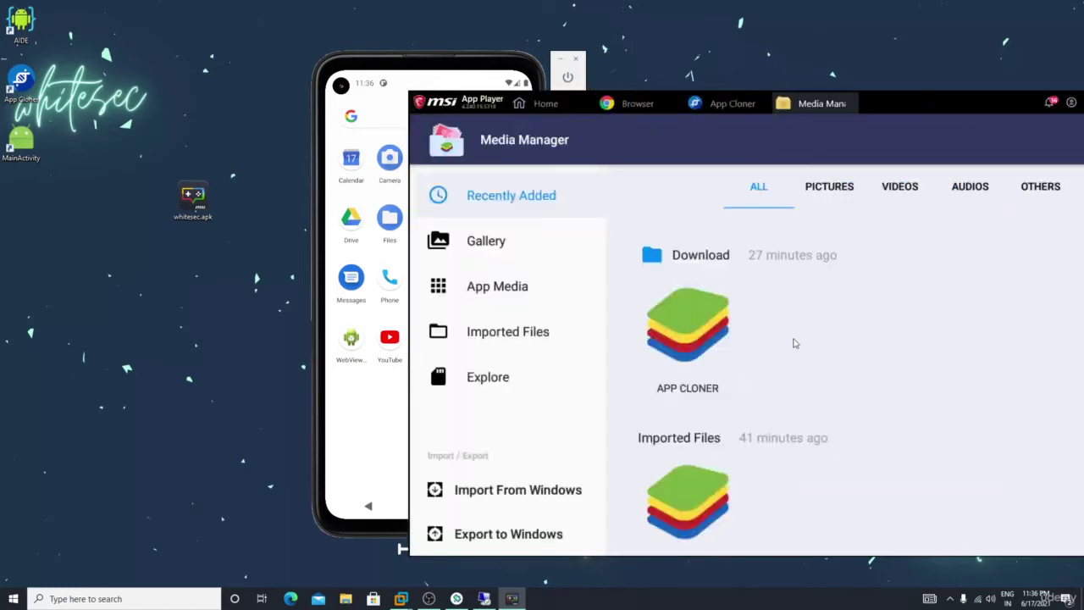
left_click_drag(485, 103, 290, 53)
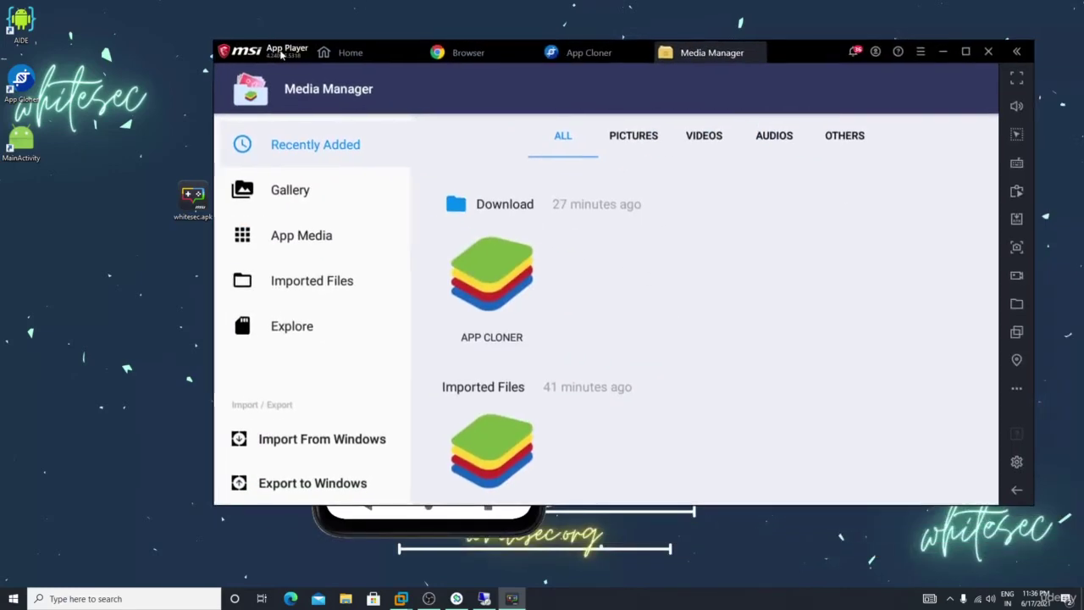
left_click(308, 339)
scroll(547, 370, "down", 1)
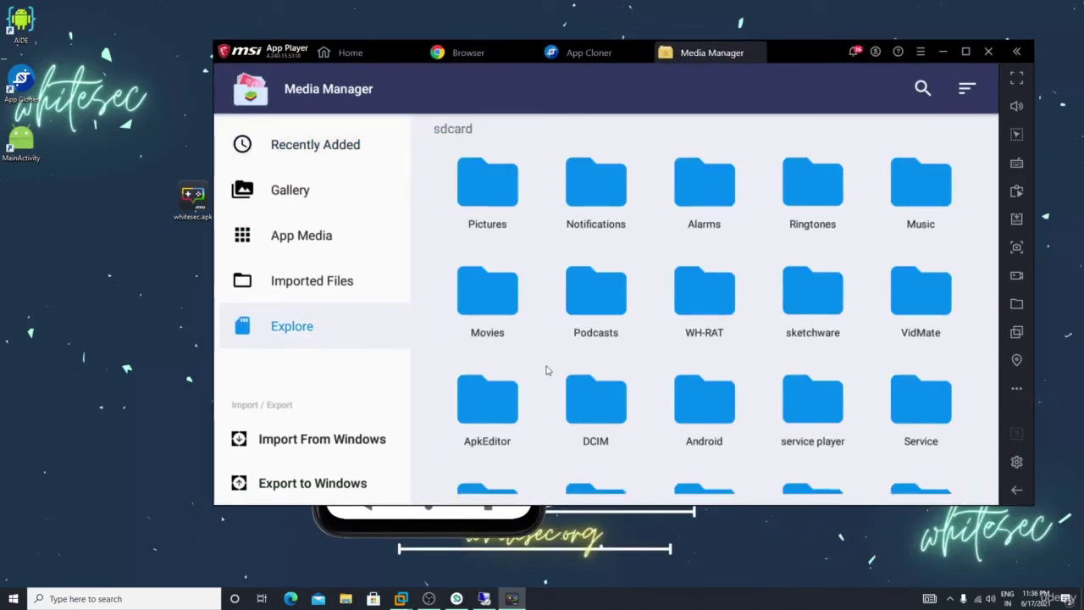
scroll(547, 370, "down", 2)
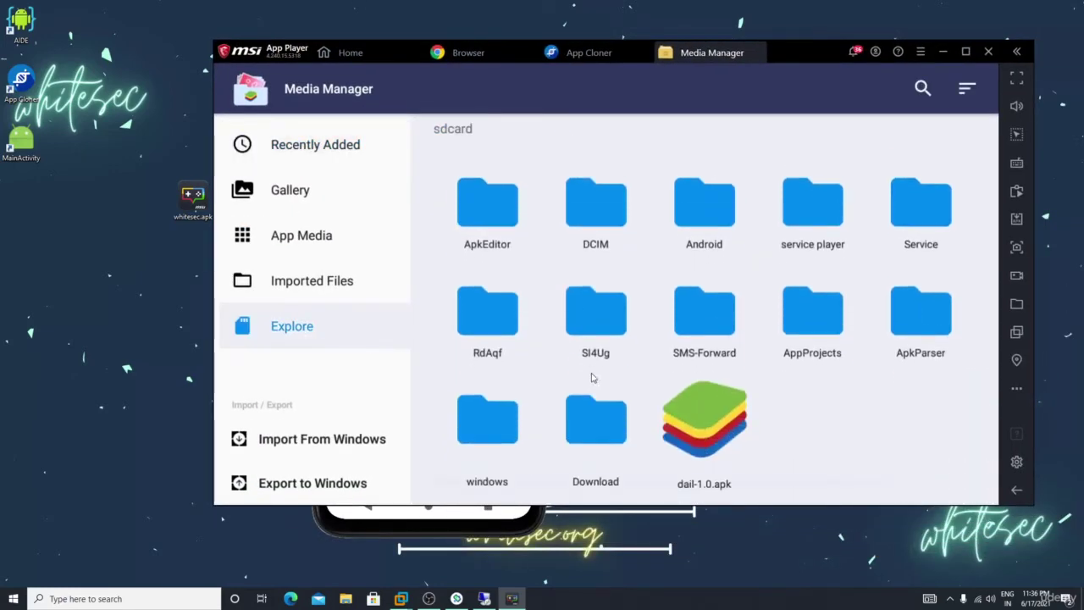
left_click(688, 454)
Export dail-1.0.apk to the Windows Desktop and close Media Manager.
left_click(737, 86)
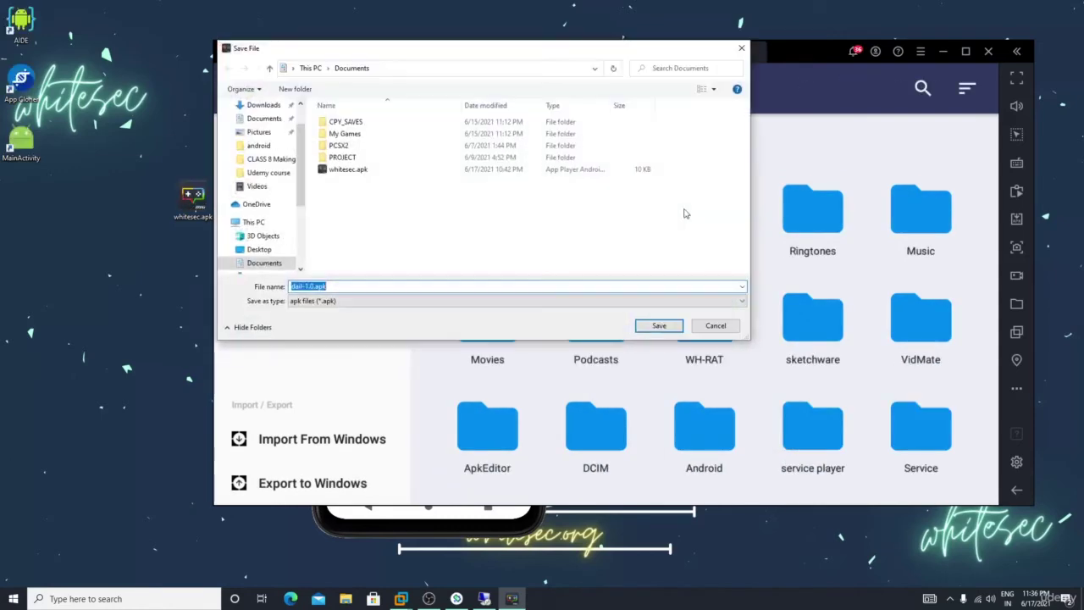
left_click(259, 249)
left_click(660, 327)
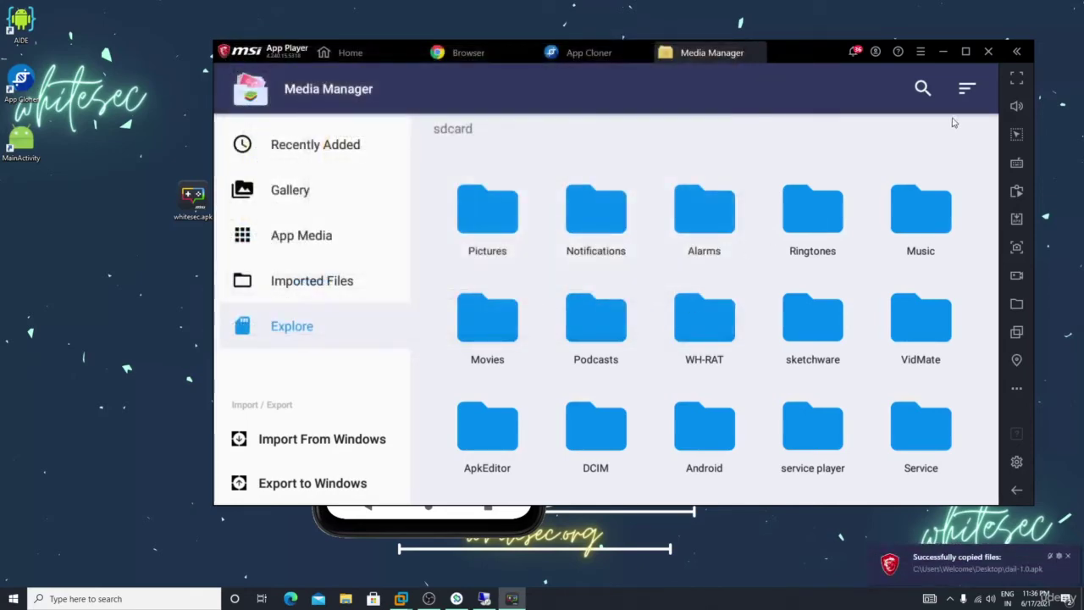
left_click(762, 53)
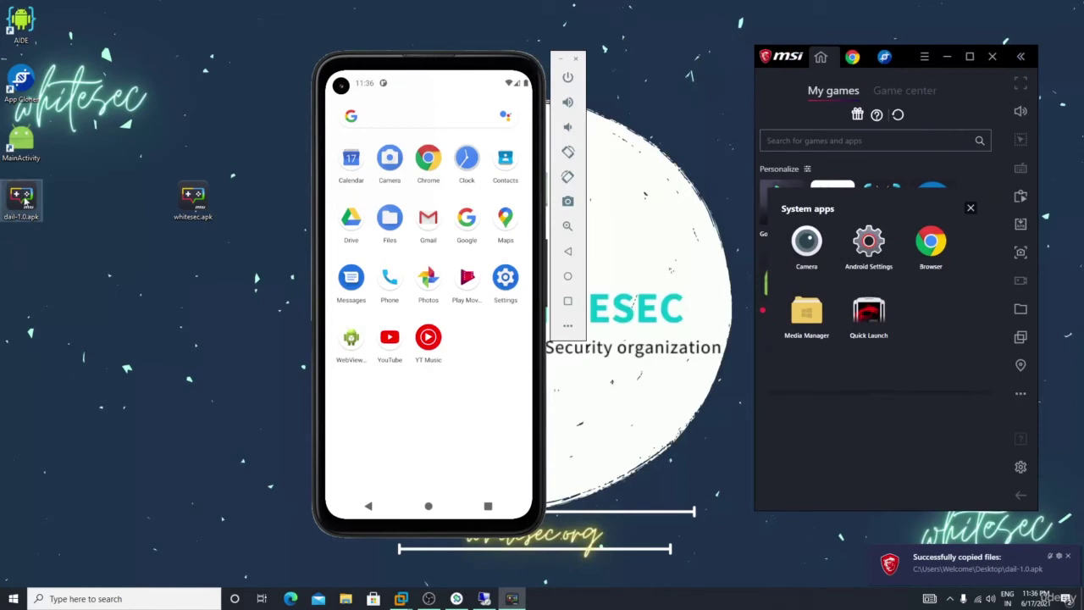
Drop dail-1.0.apk onto the emulator, then check the msfconsole reverse TCP handler over RDP.
left_click_drag(21, 203, 461, 356)
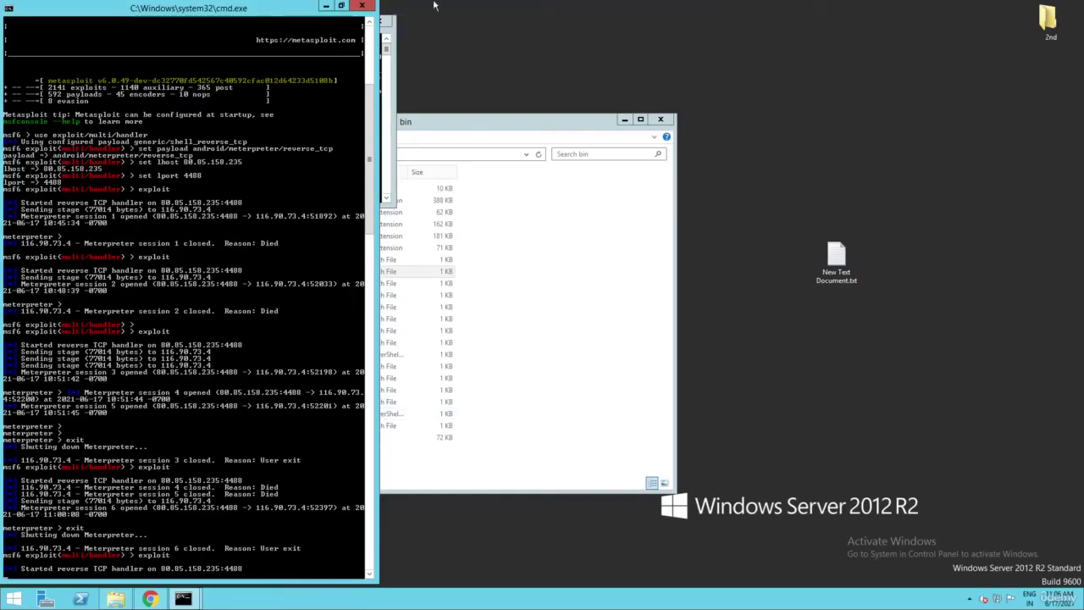
left_click(669, 7)
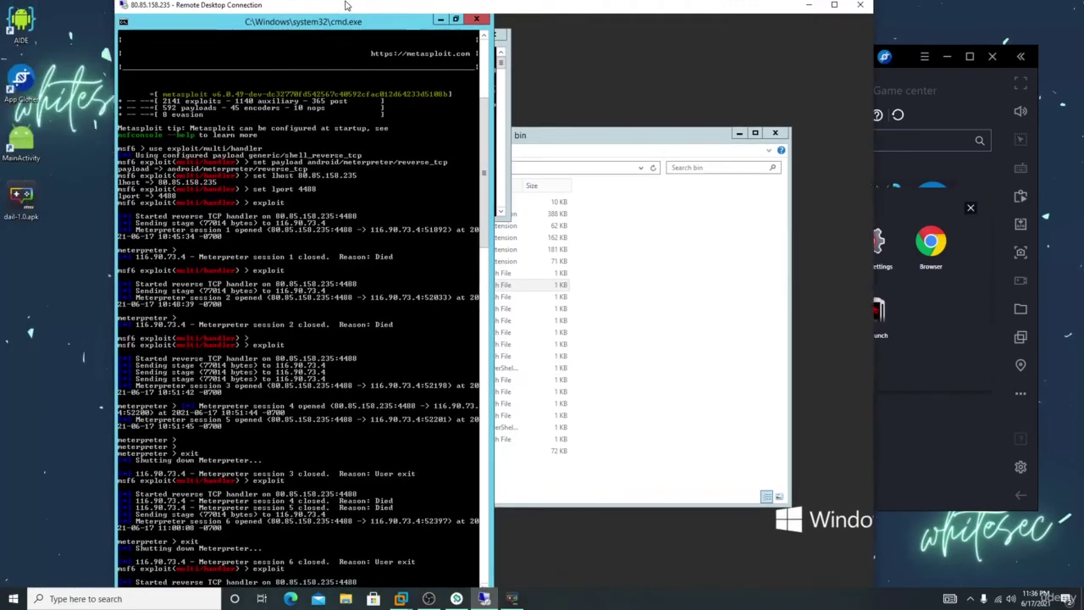
mouse_move(237, 9)
left_mouse_down()
mouse_move(302, 37)
mouse_move(358, 5)
mouse_move(355, 16)
left_mouse_up()
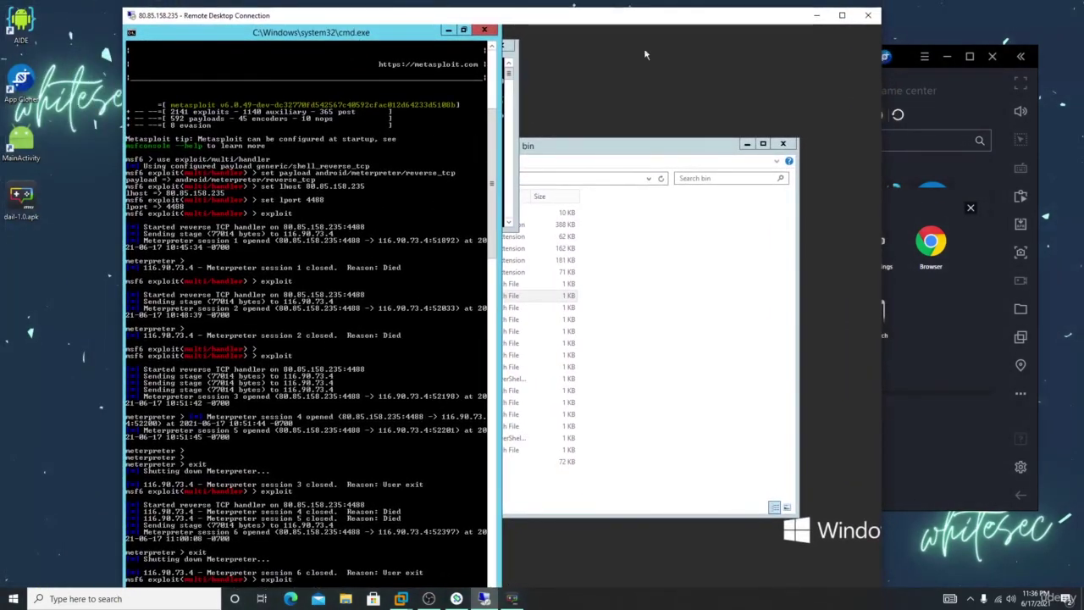
left_click(842, 15)
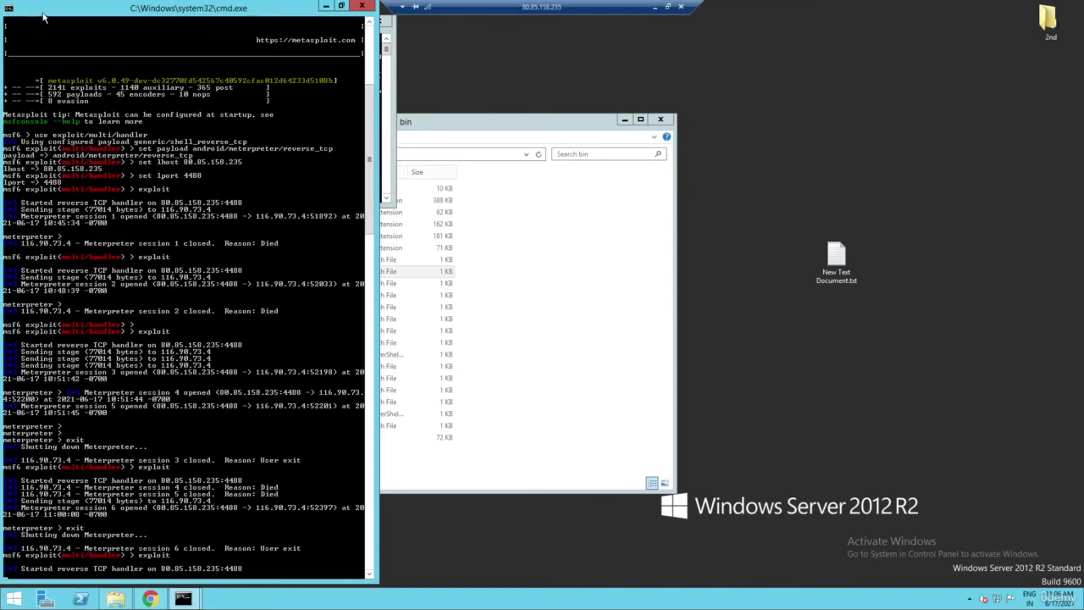
left_click_drag(180, 28, 309, 20)
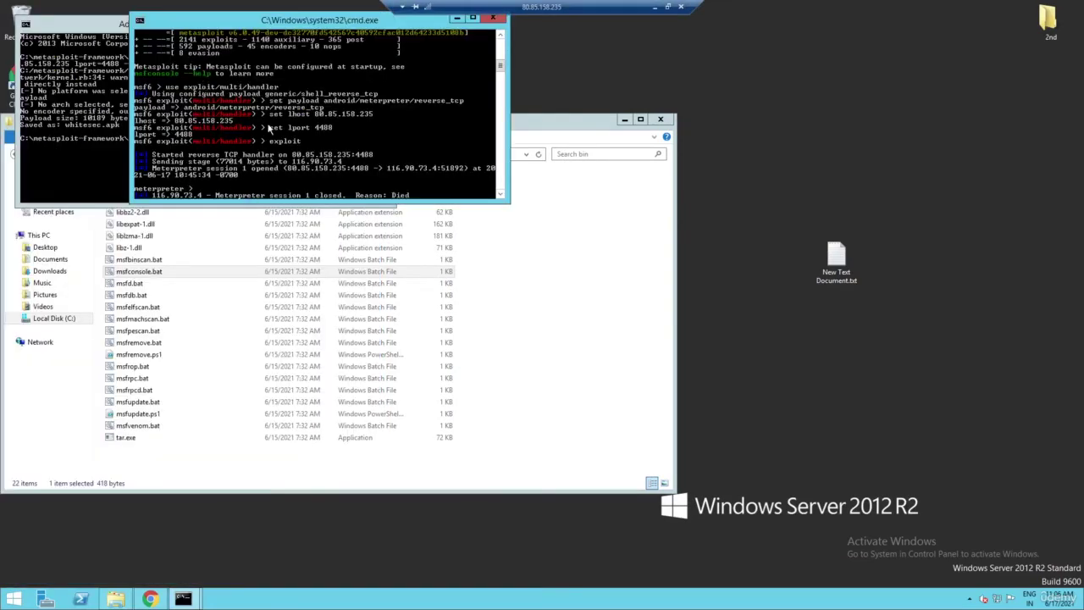
left_click_drag(500, 74, 505, 99)
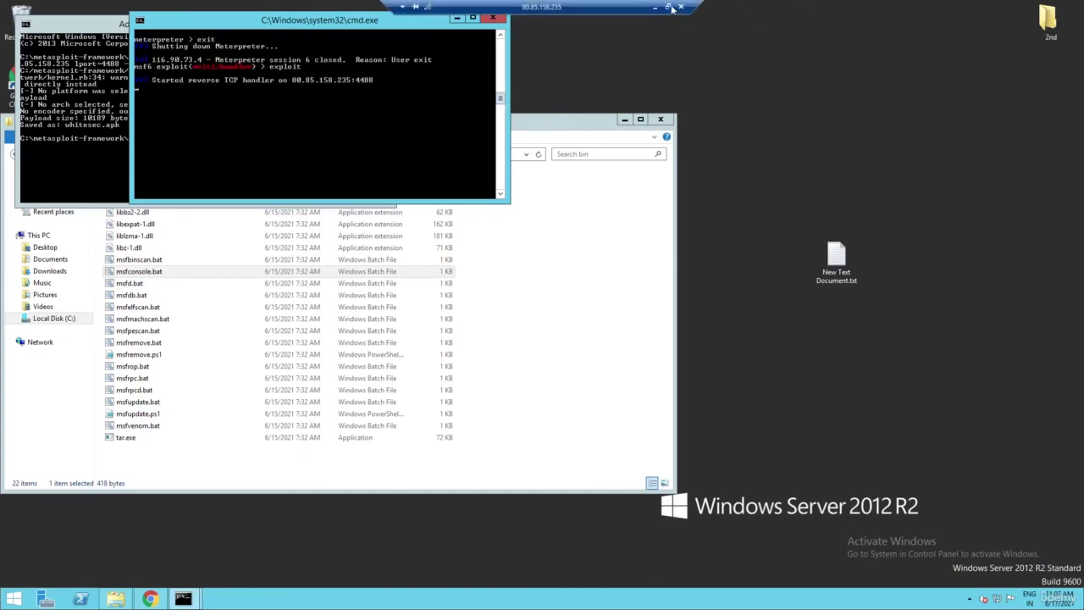
left_click(674, 8)
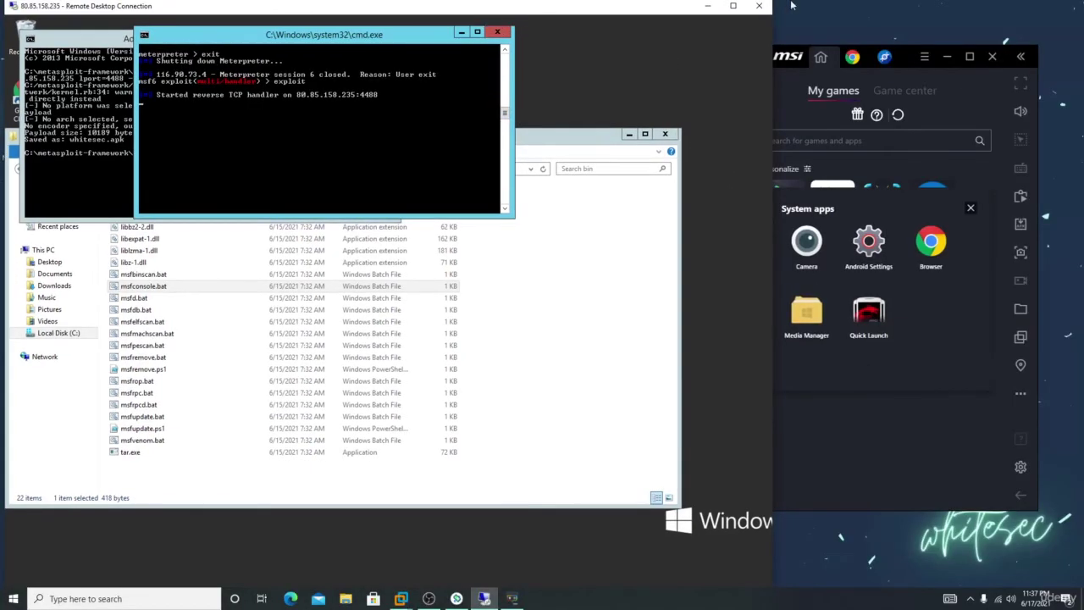
Dismiss the emulator's APK install-failed error and move the phone window to the right.
left_click(456, 598)
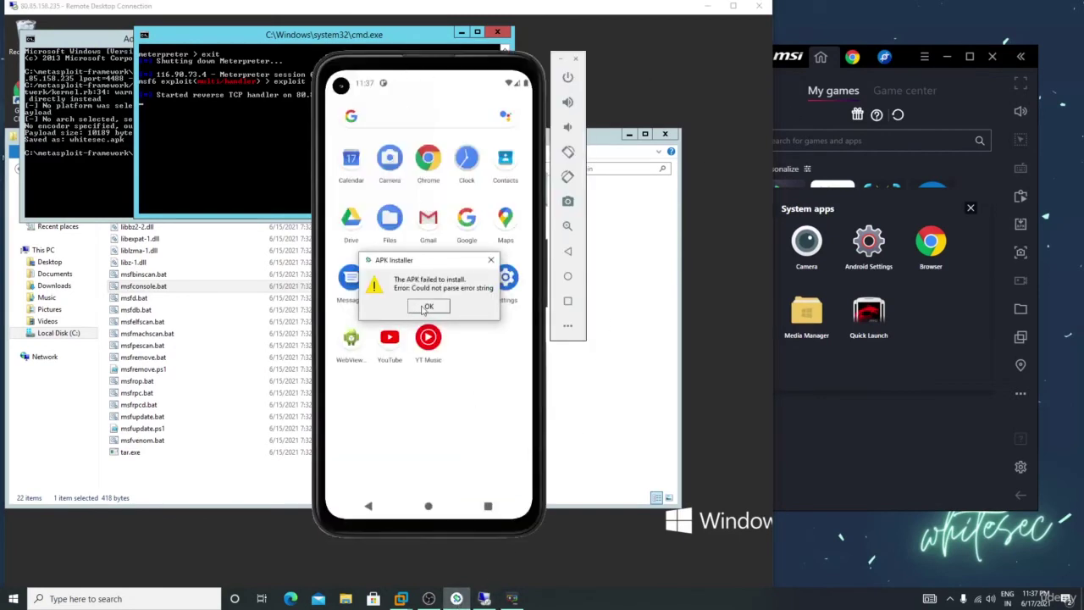
left_click(427, 307)
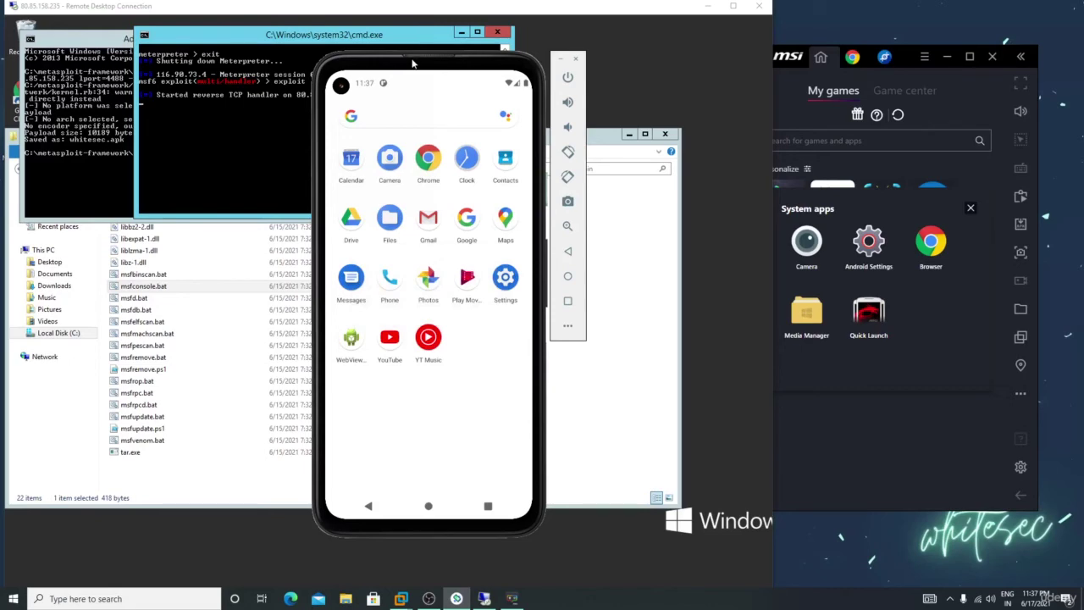
left_click_drag(412, 64, 578, 76)
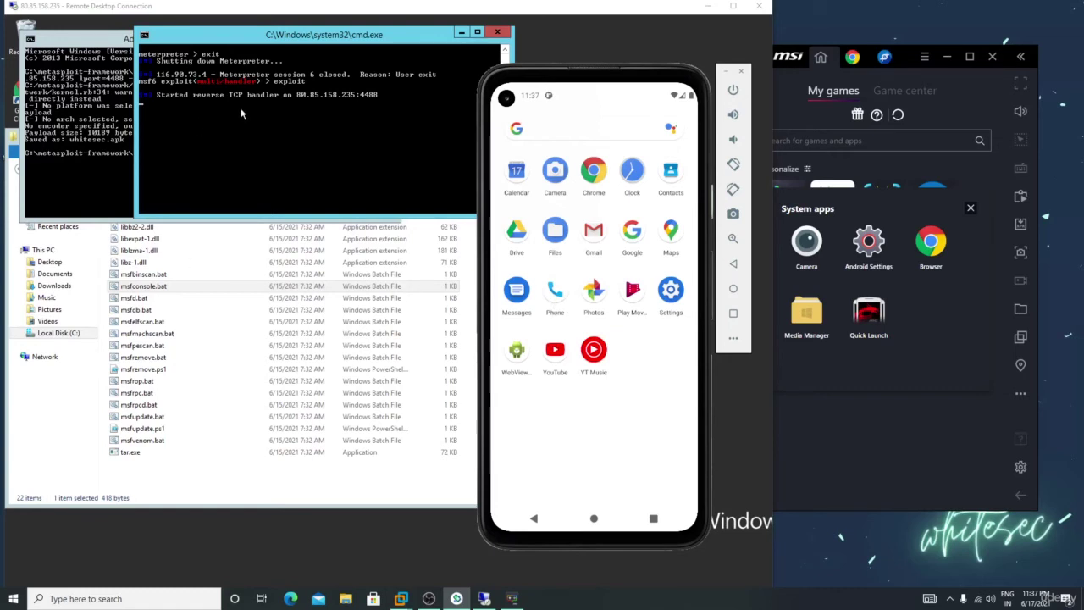
Open the Phone app's dial pad and enter the code's opening *#*#.
left_click(554, 297)
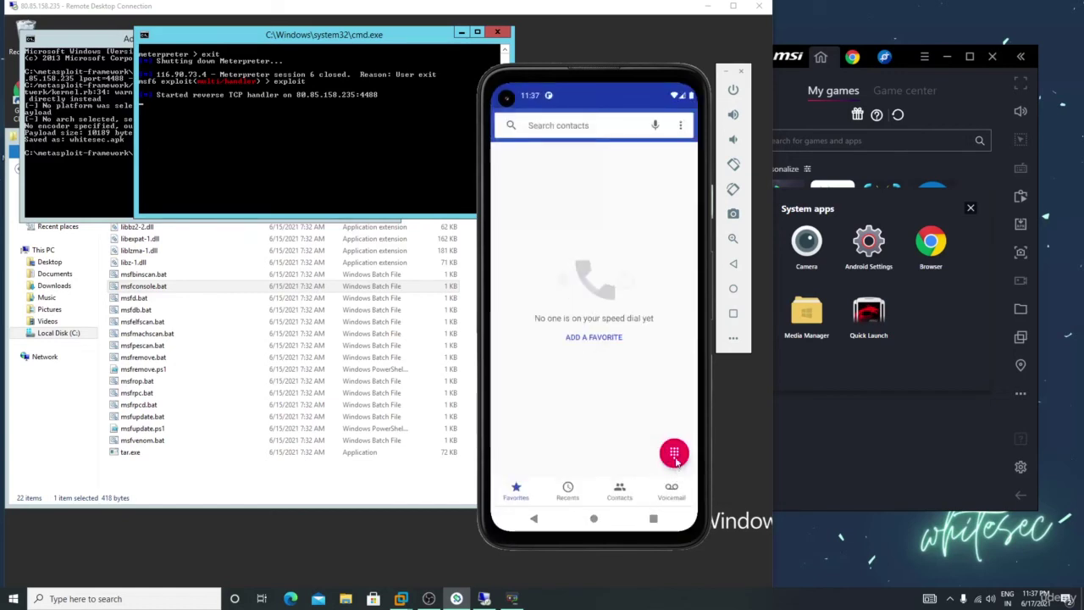
left_click(675, 460)
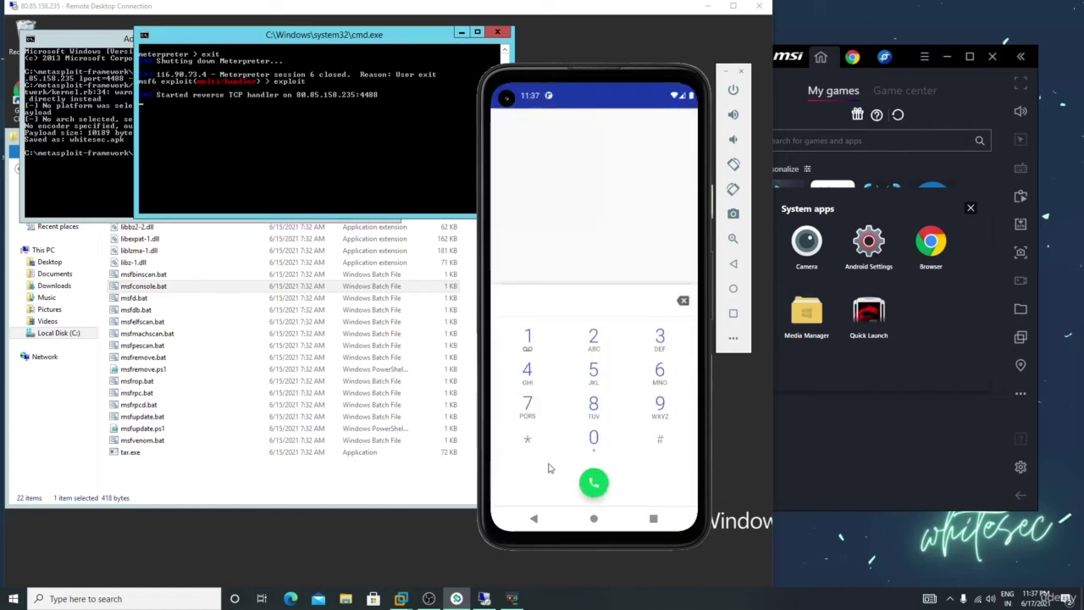
left_click(532, 442)
left_click(654, 440)
left_click(540, 447)
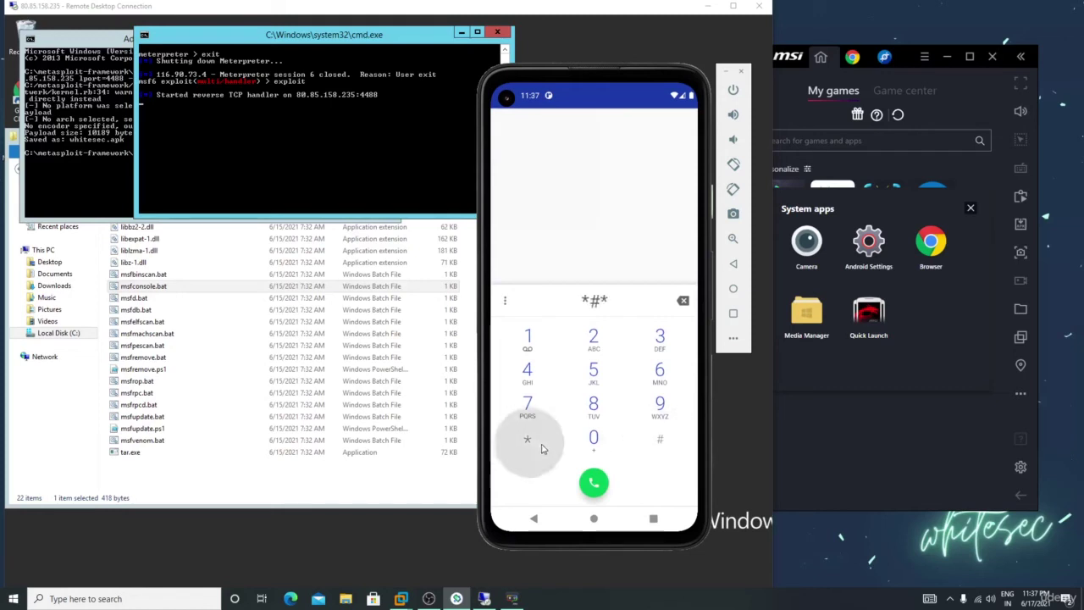
left_click(658, 444)
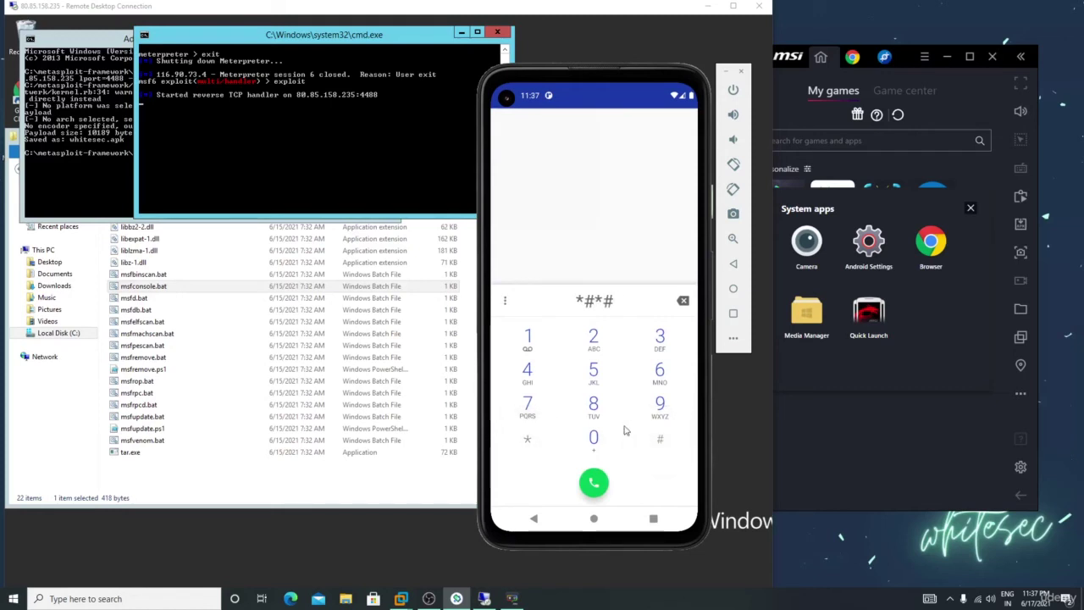
Complete the secret code with 343#*#*, then close the System apps popup.
left_click(659, 339)
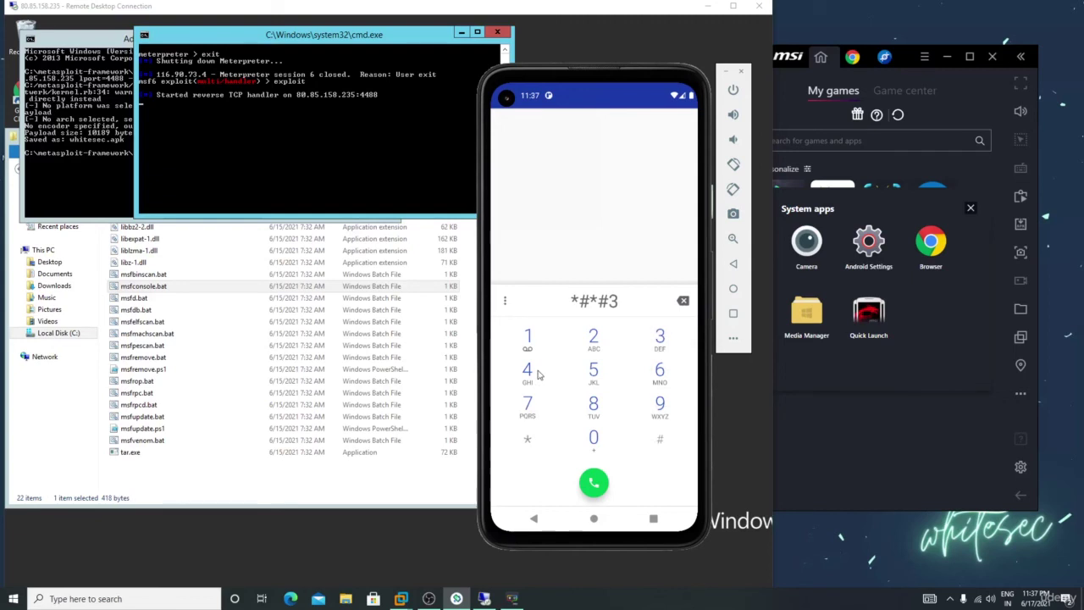
left_click(524, 374)
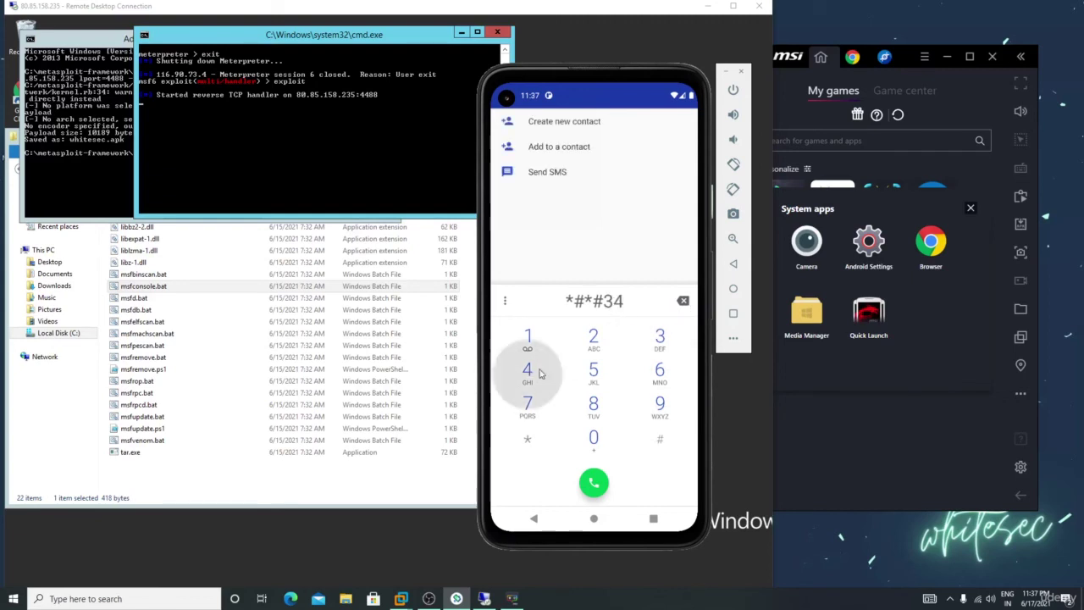
left_click(657, 352)
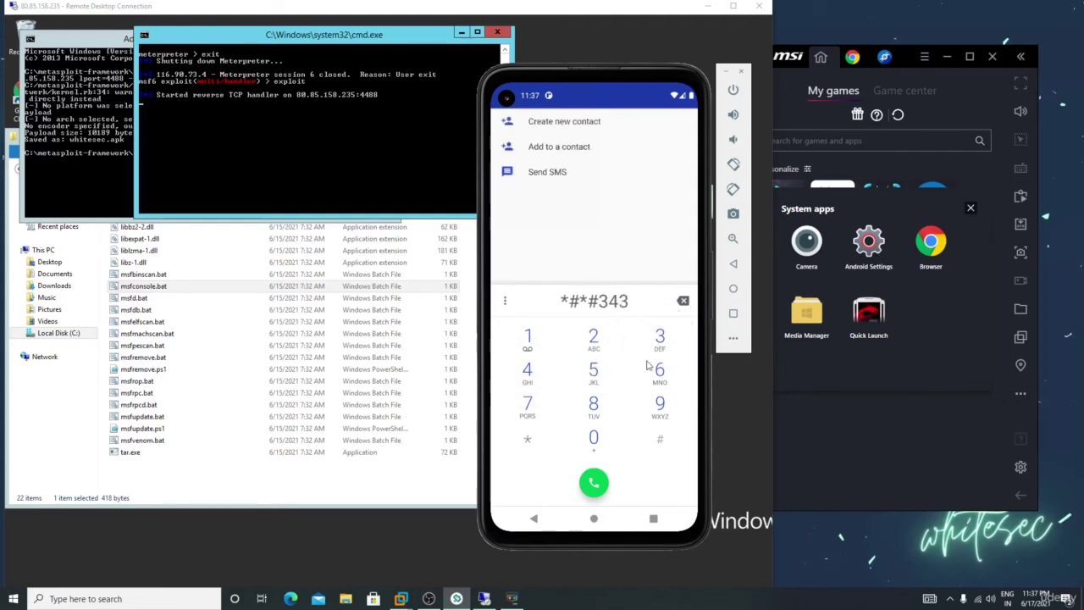
left_click(651, 444)
left_click(518, 452)
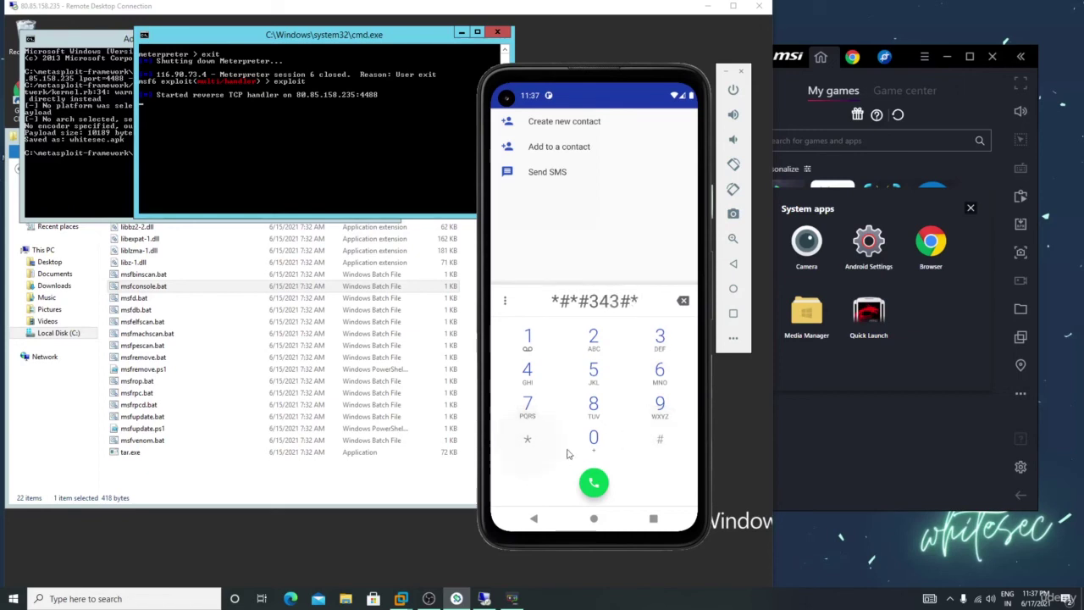
left_click(648, 447)
left_click(526, 442)
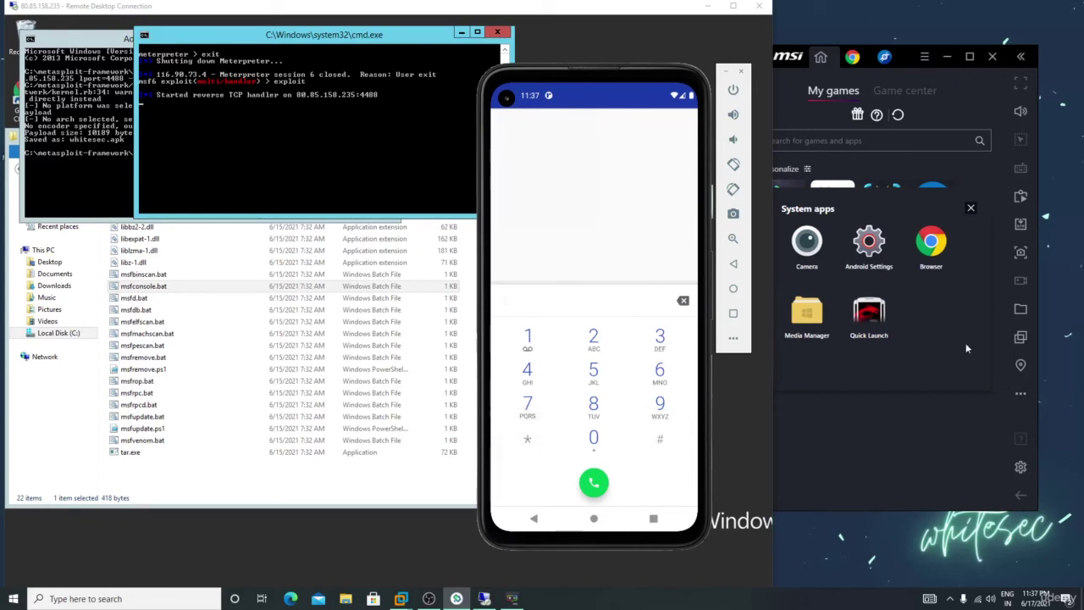
left_click(972, 210)
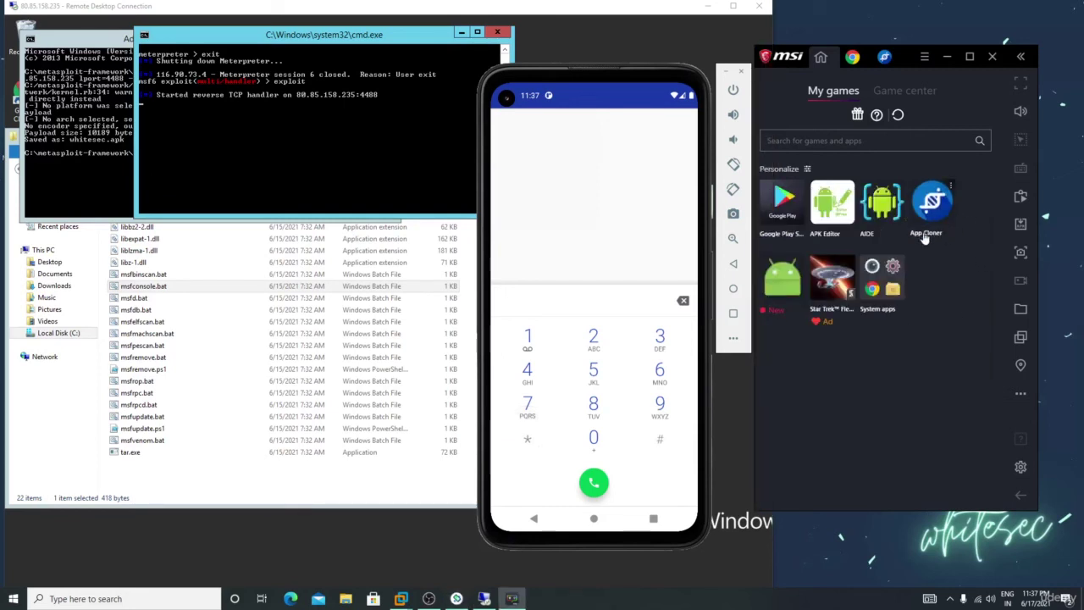
Launch Media Manager from the app drawer's System apps folder, then close it and the popup.
left_click(594, 520)
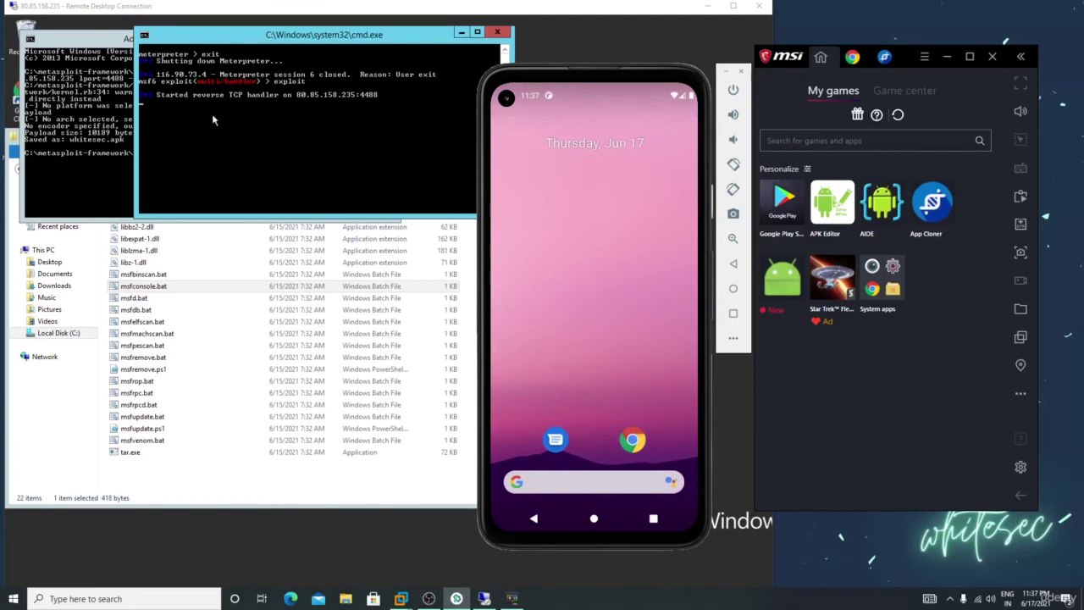
left_click_drag(608, 327, 603, 212)
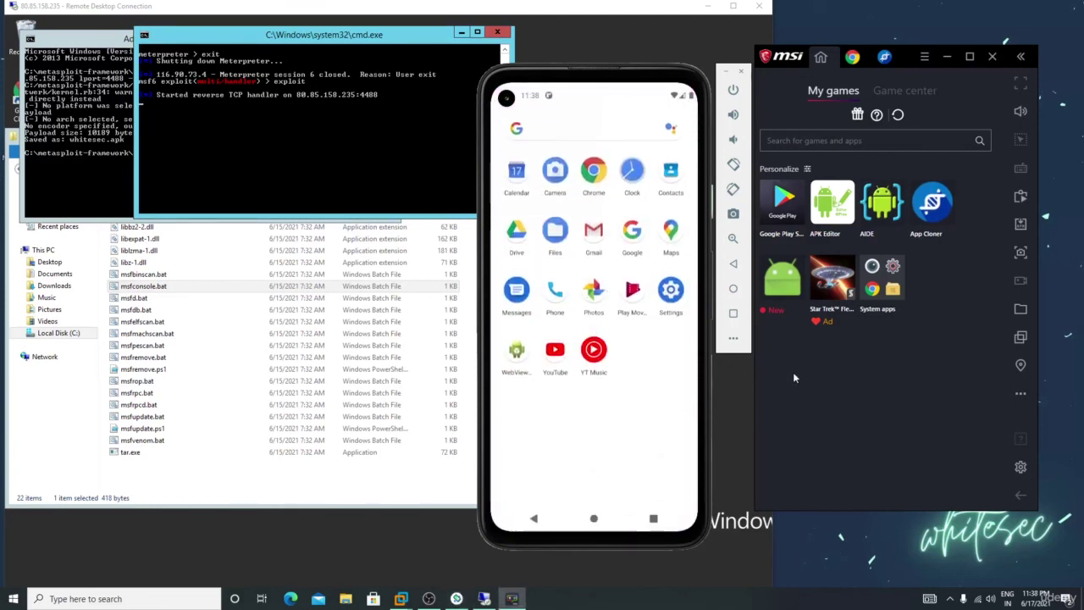
left_click(872, 296)
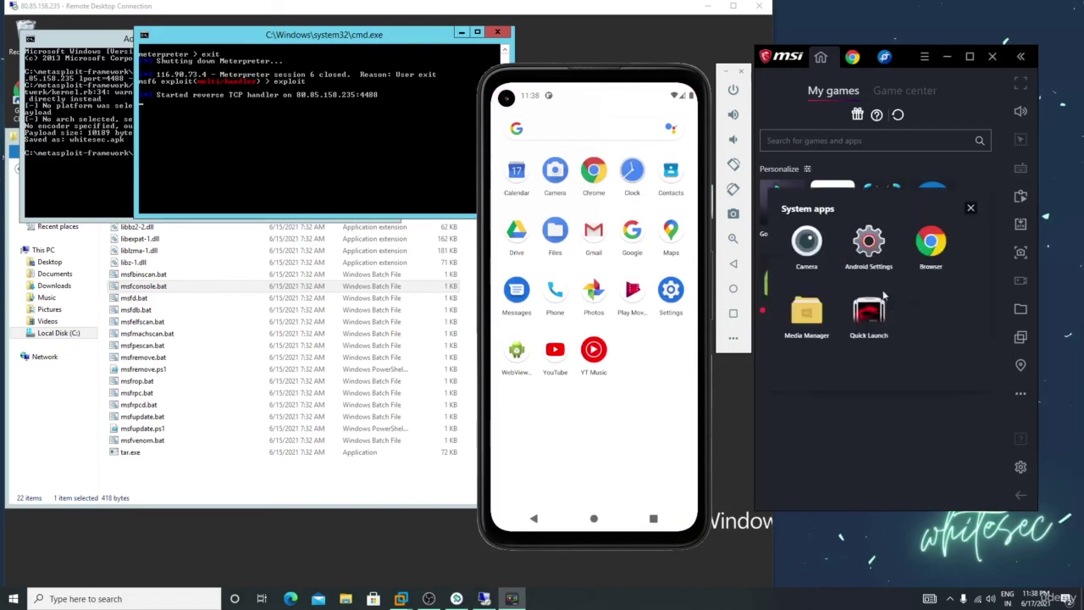
left_click(807, 317)
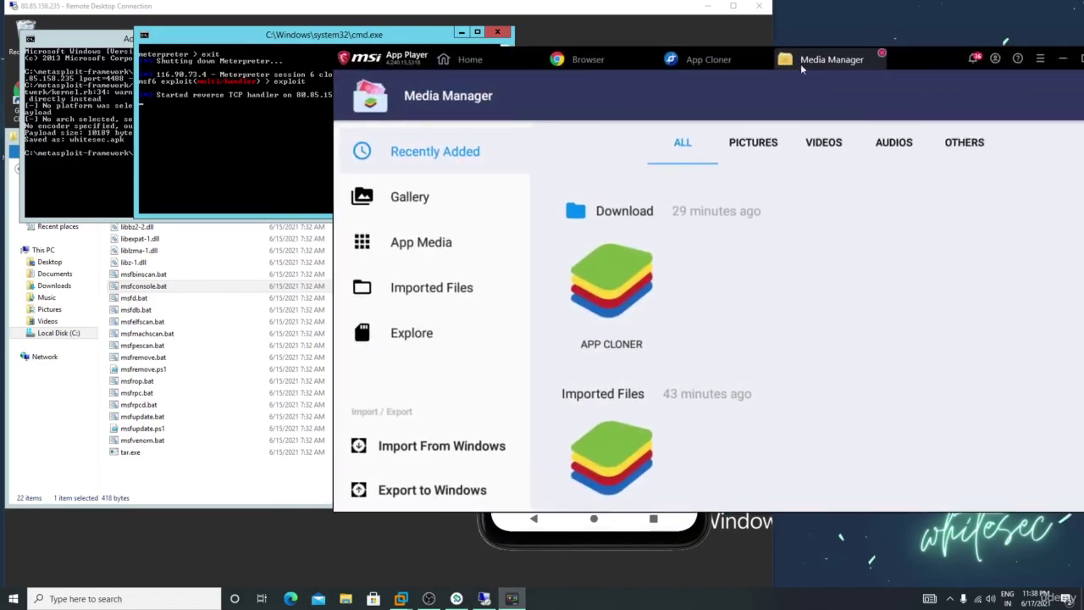
left_click(882, 55)
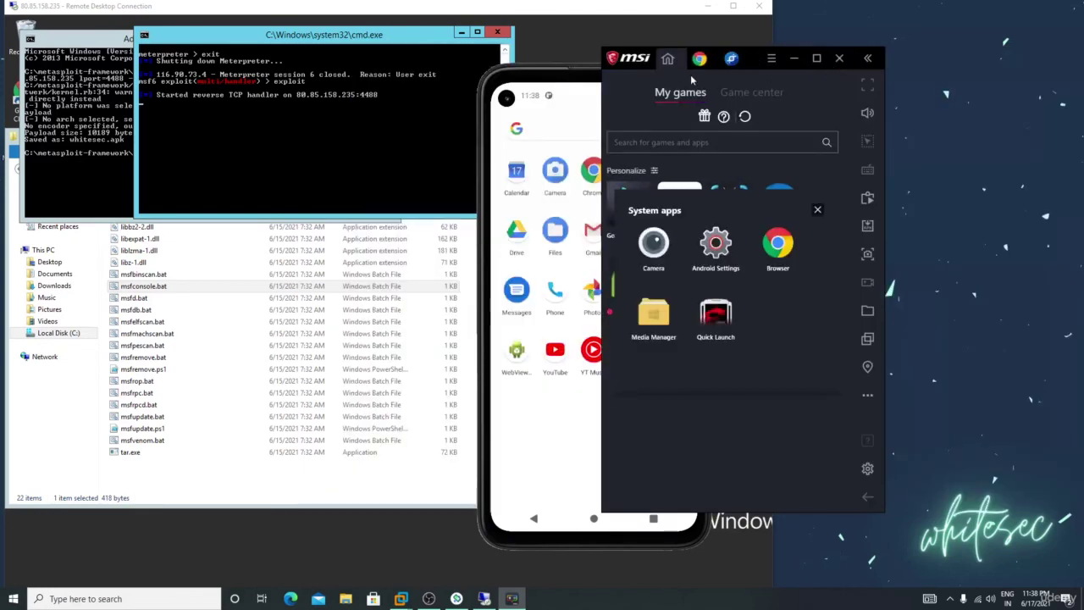
left_click(680, 382)
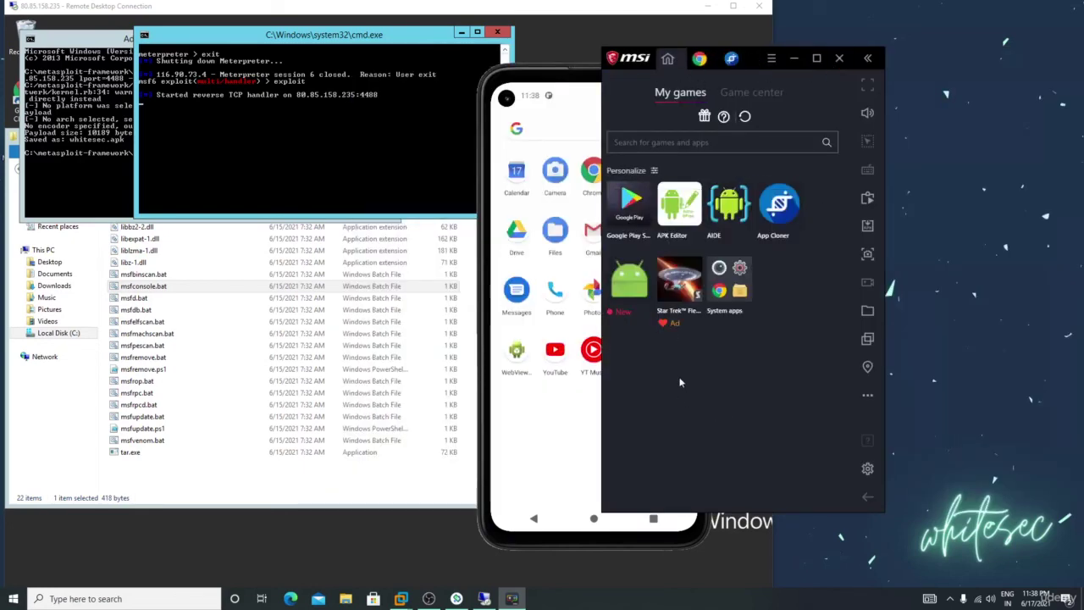